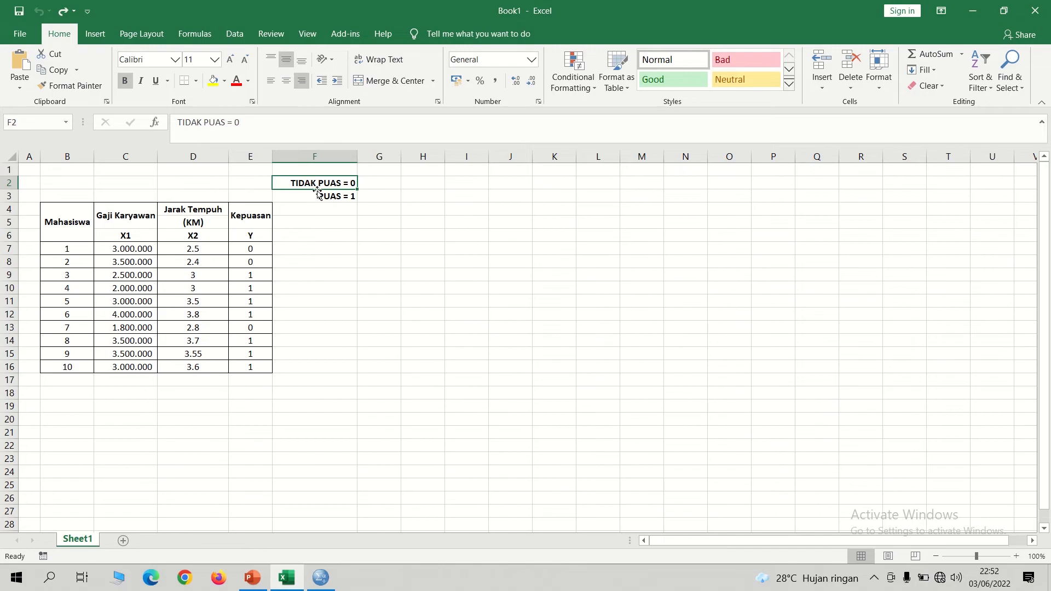
# Step: Review the satisfaction codes above the table and the Gaji Karyawan and Jarak Tempuh data columns
pyautogui.click(316, 195)
pyautogui.click(308, 185)
pyautogui.click(331, 196)
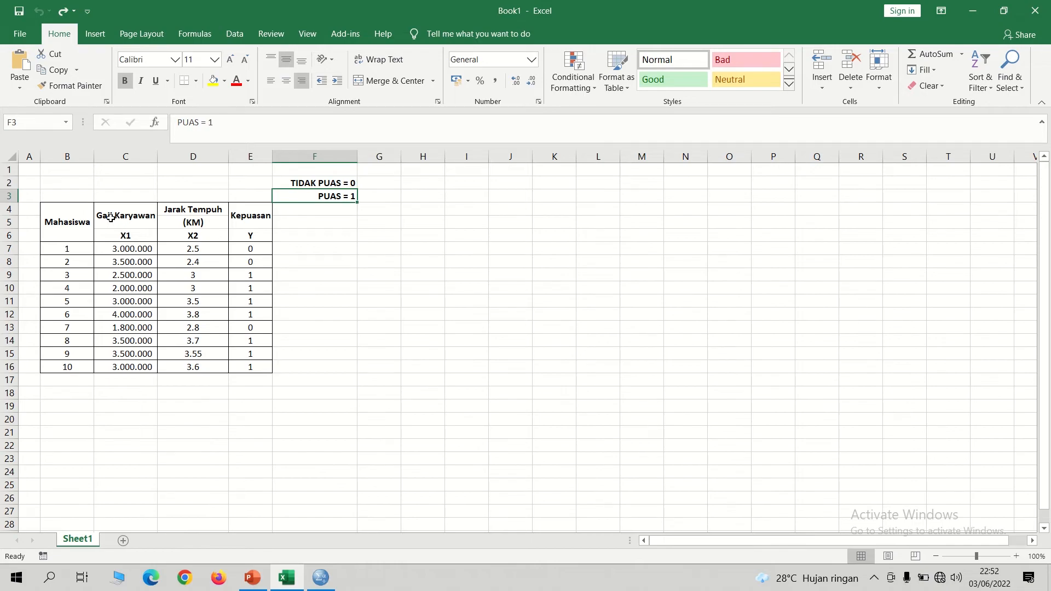
pyautogui.moveTo(137, 249); pyautogui.dragTo(128, 363)
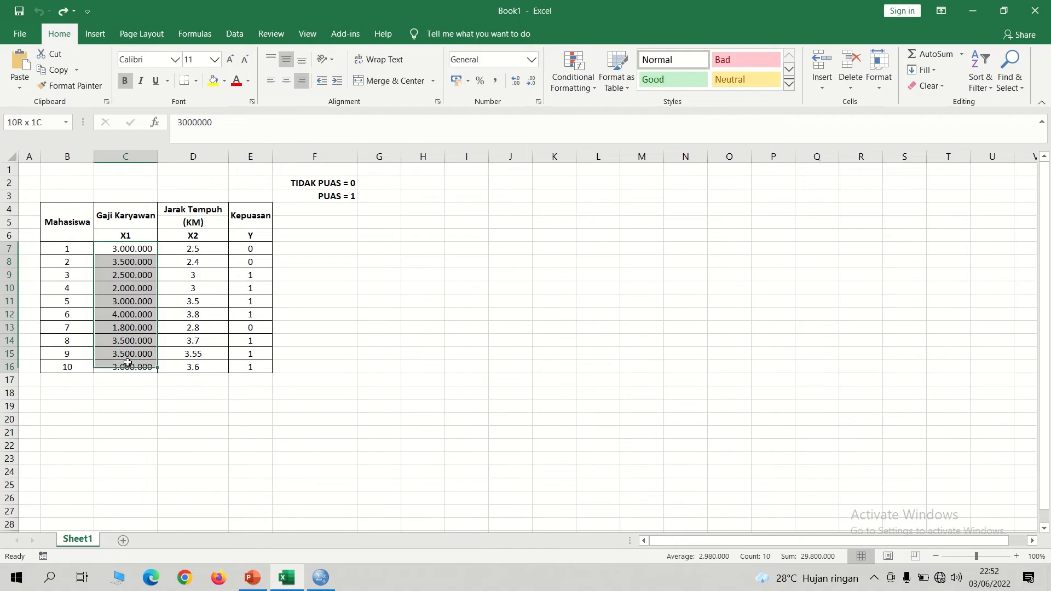
pyautogui.click(194, 210)
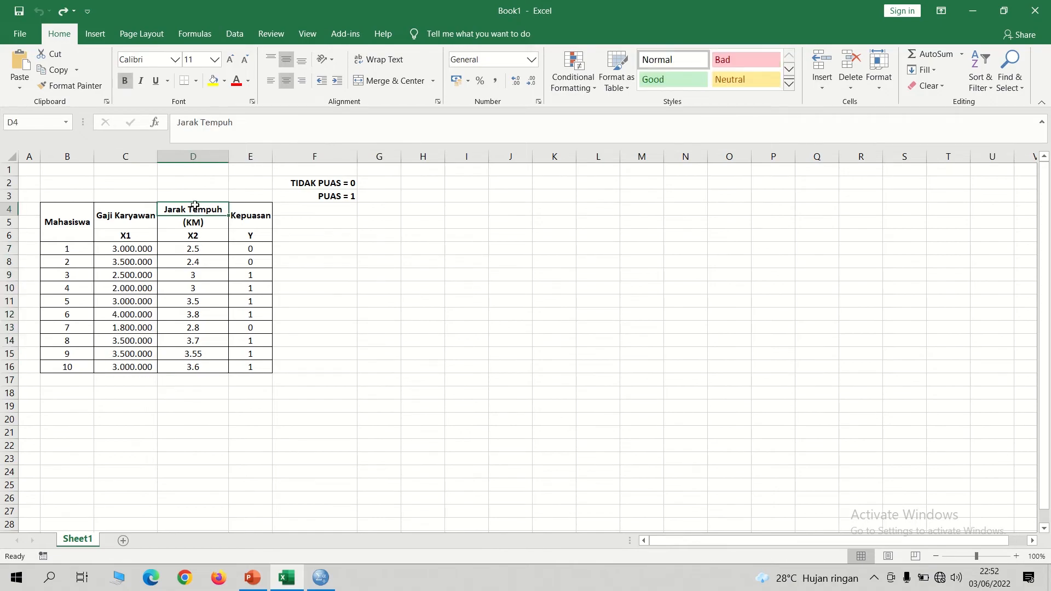
pyautogui.moveTo(194, 248); pyautogui.dragTo(189, 366)
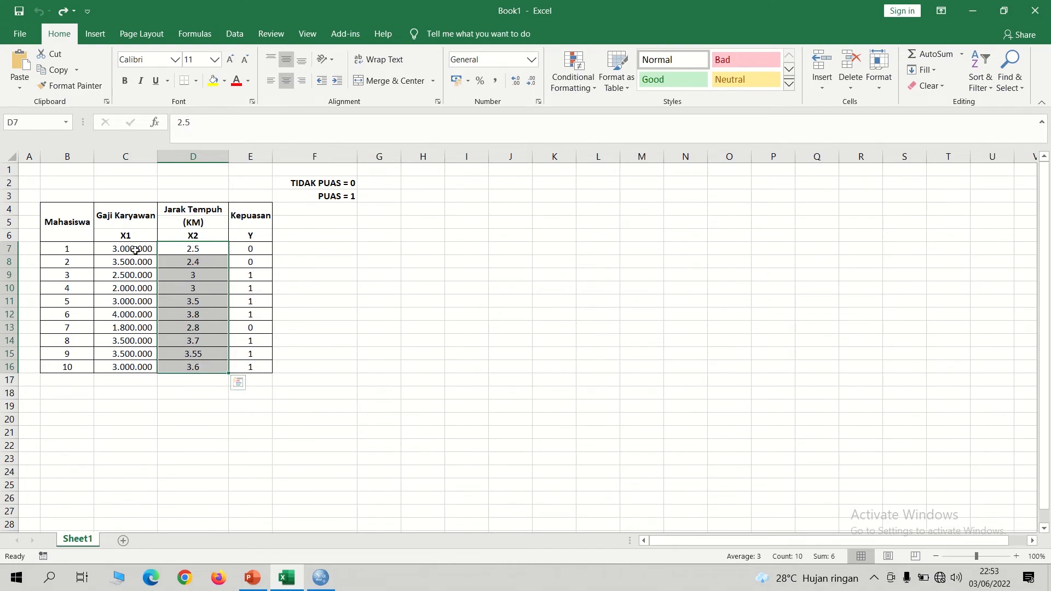
# Step: Format the Gaji Karyawan values in C7:C16 as Number so they carry no thousands separators
pyautogui.moveTo(135, 250); pyautogui.dragTo(135, 367)
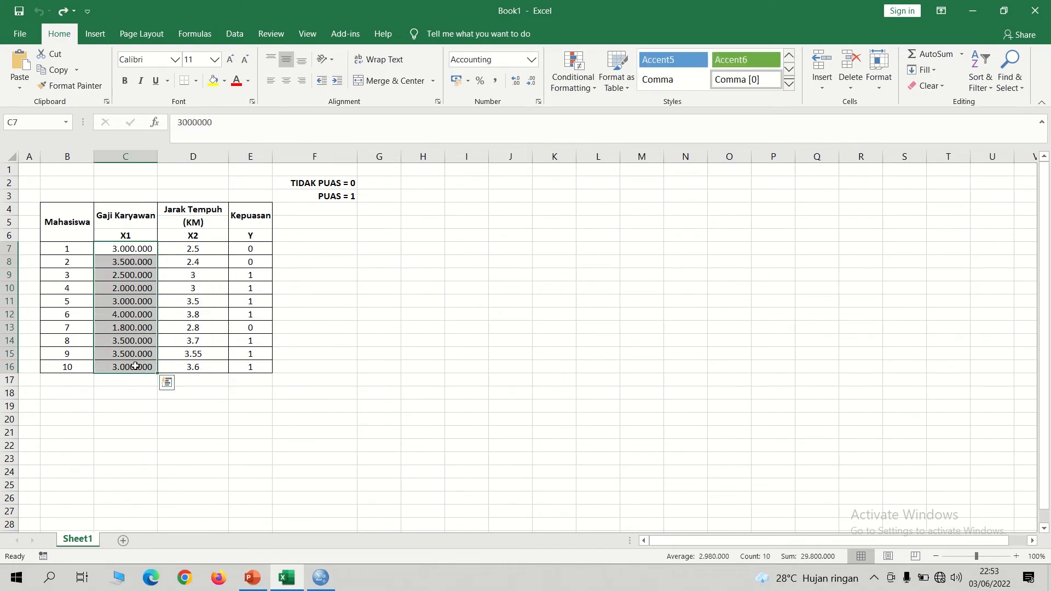
pyautogui.click(531, 59)
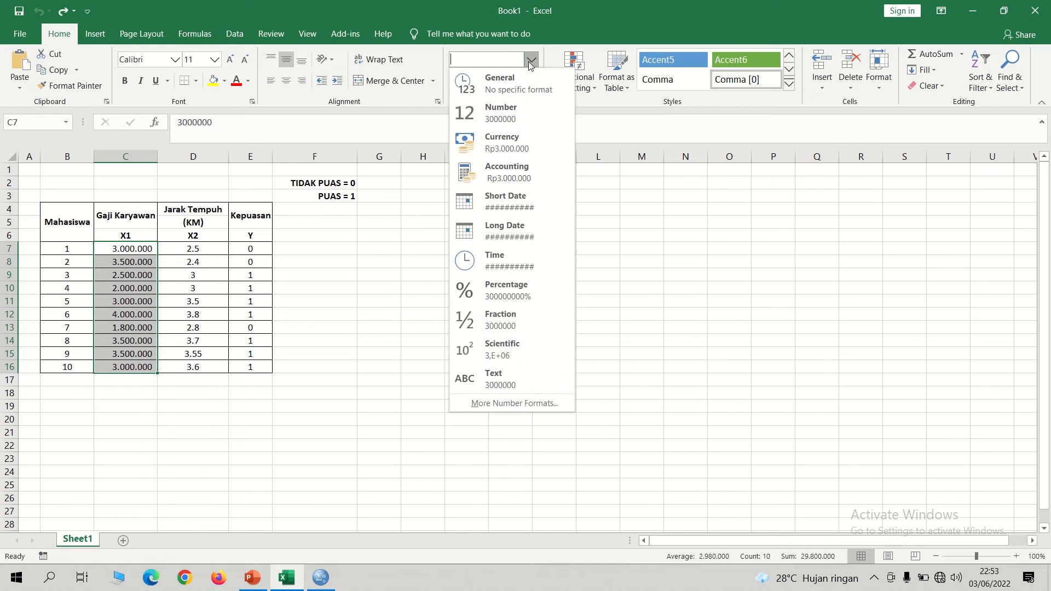
pyautogui.click(505, 116)
pyautogui.click(387, 306)
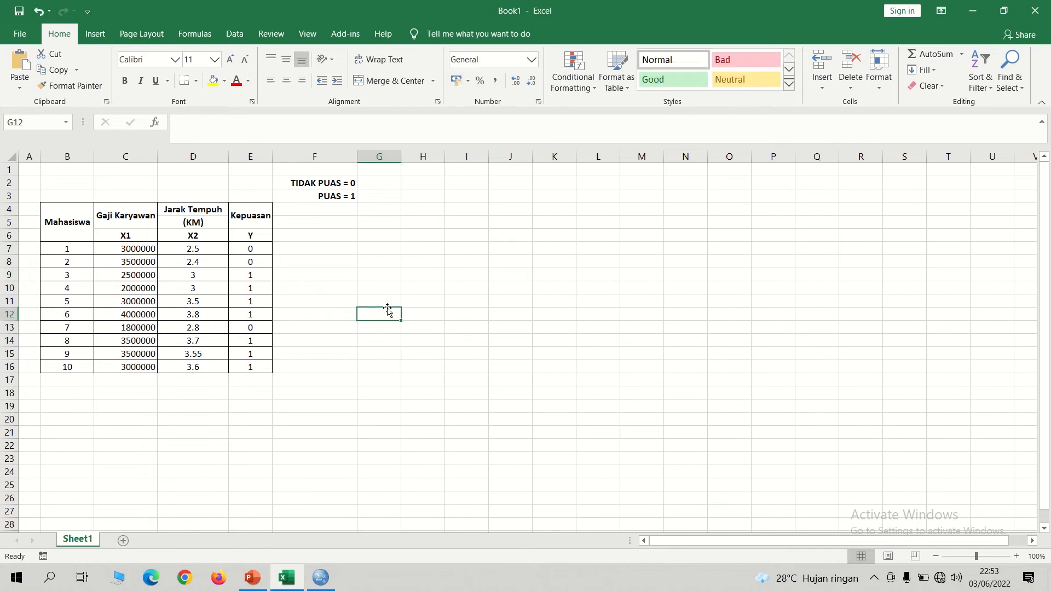
# Step: Copy the X1, X2 and Y data in C7:E16 without the headers
pyautogui.click(119, 248)
pyautogui.moveTo(120, 248); pyautogui.dragTo(244, 370)
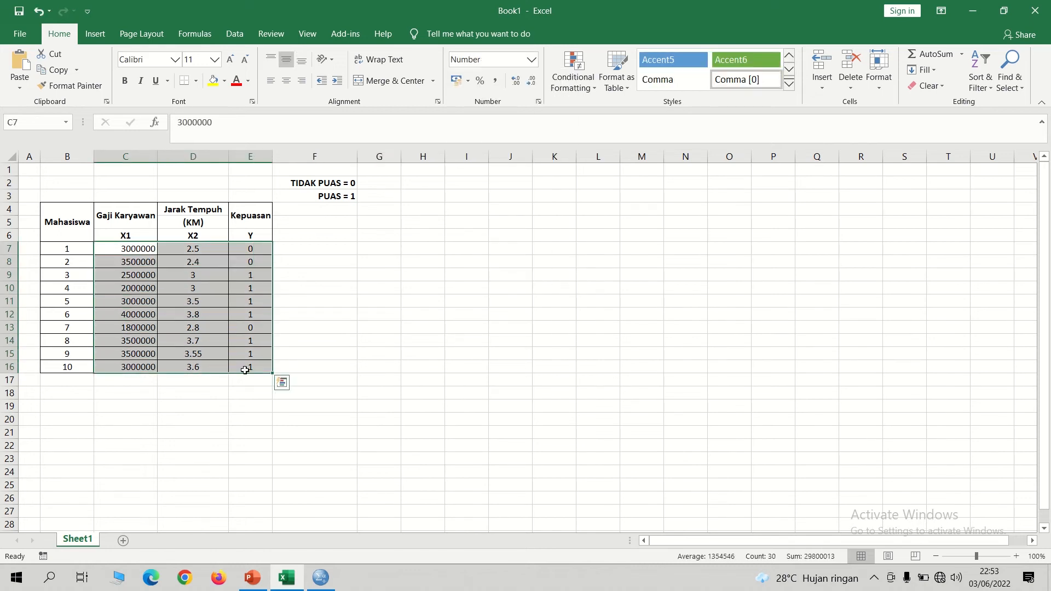
pyautogui.rightClick(245, 373)
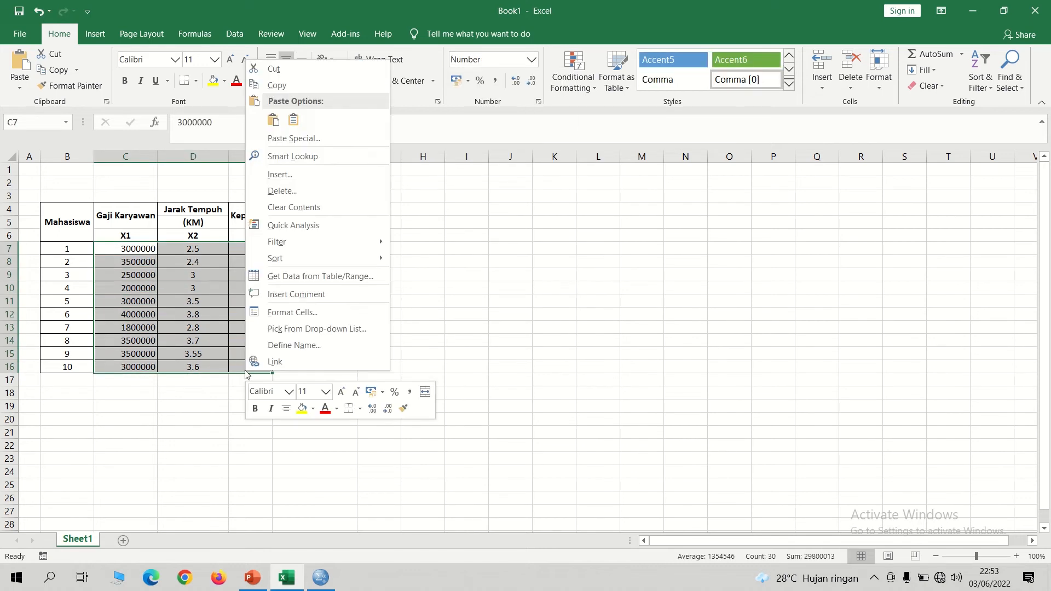
pyautogui.click(278, 85)
# Step: Switch to SPSS and paste the copied data into Data View, starting at the first cell
pyautogui.click(320, 578)
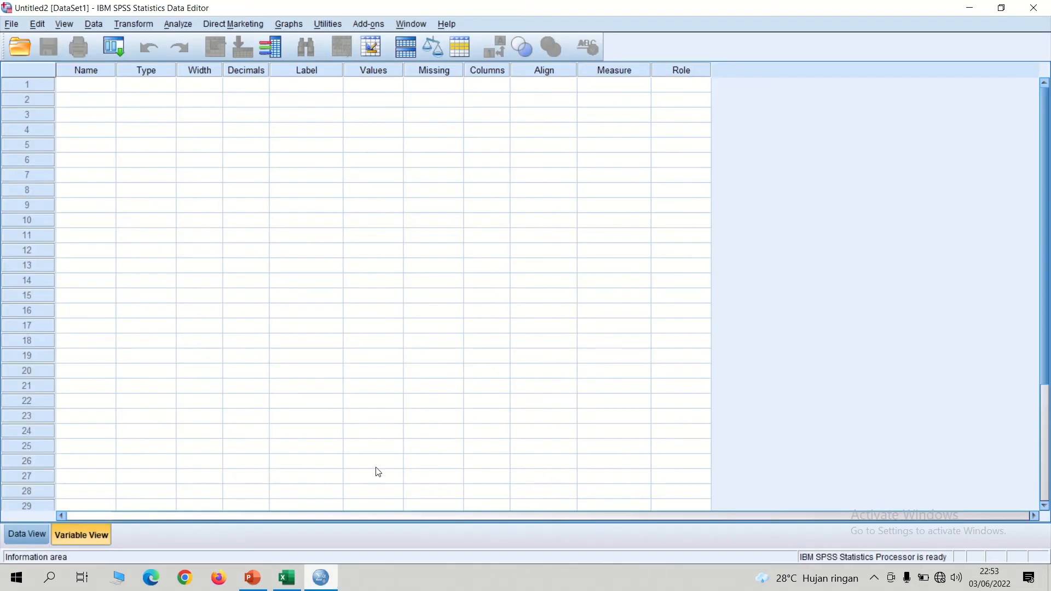
pyautogui.click(28, 540)
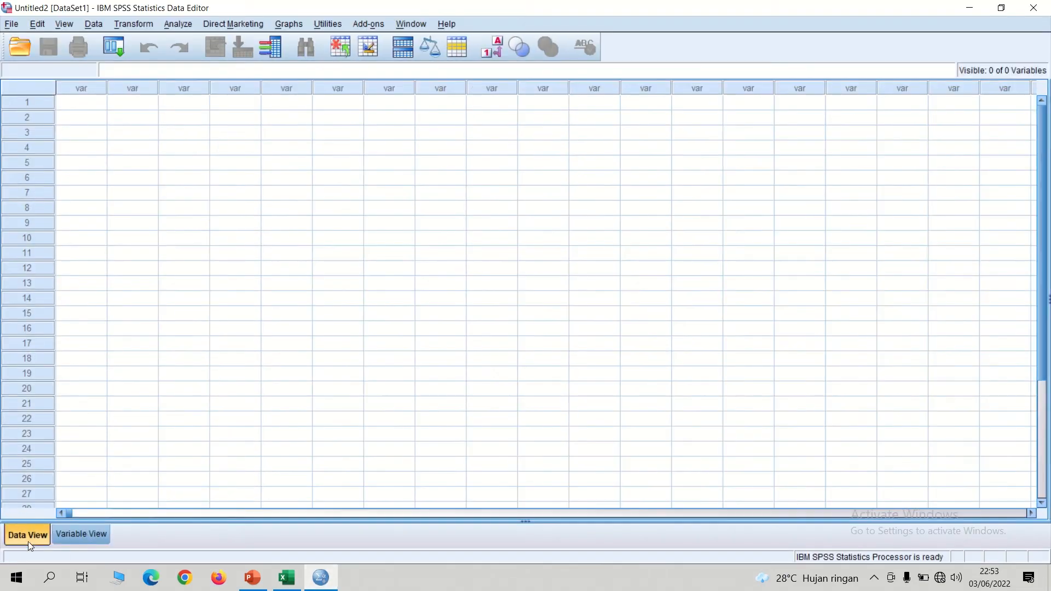
pyautogui.click(77, 104)
pyautogui.rightClick(78, 104)
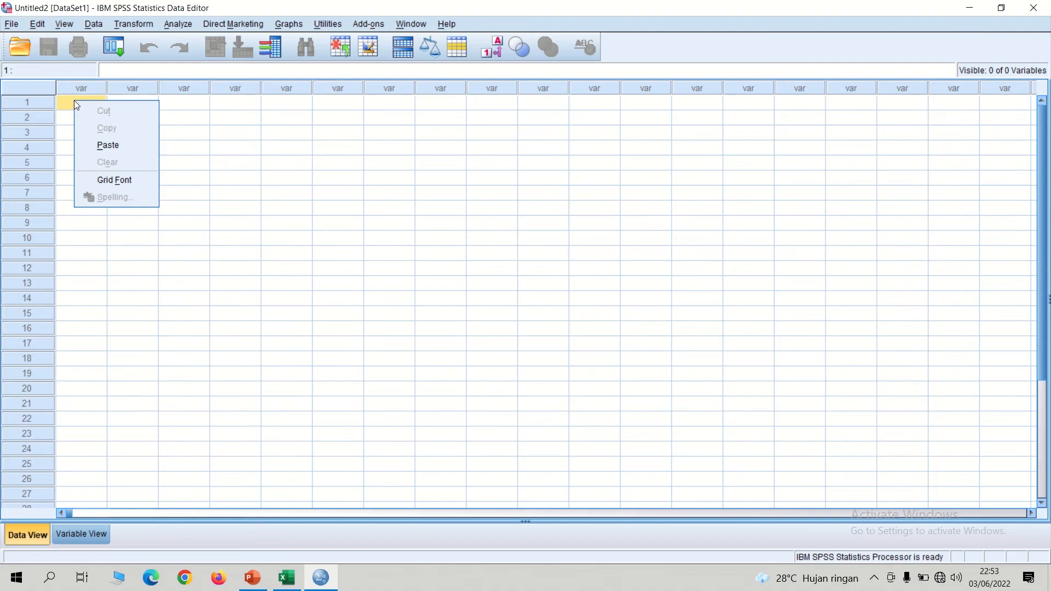
pyautogui.click(109, 143)
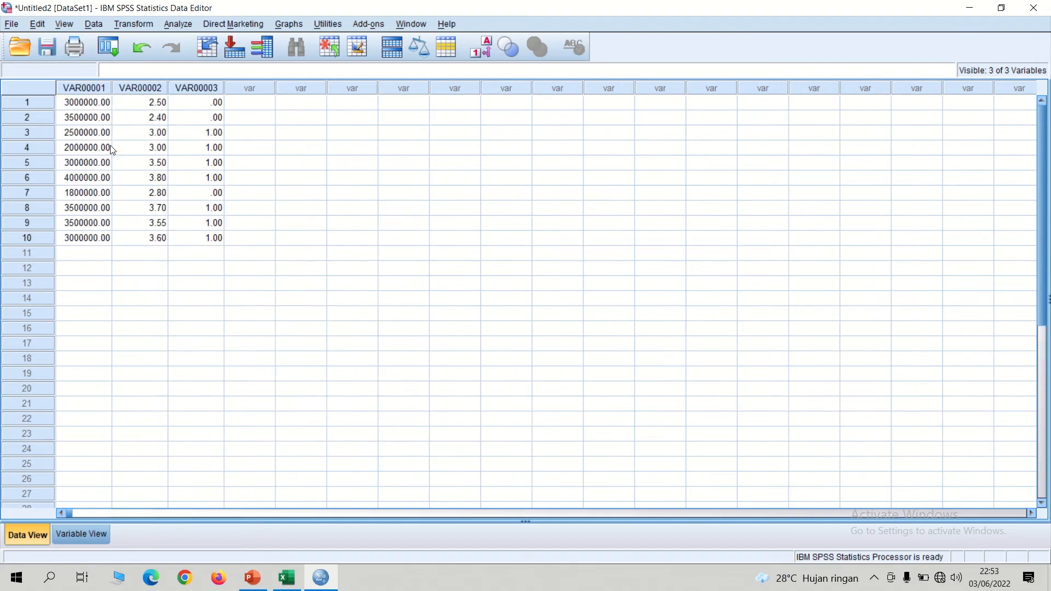
# Step: Rename the three variables in Variable View as X1, X2 and Y
pyautogui.click(77, 533)
pyautogui.click(100, 83)
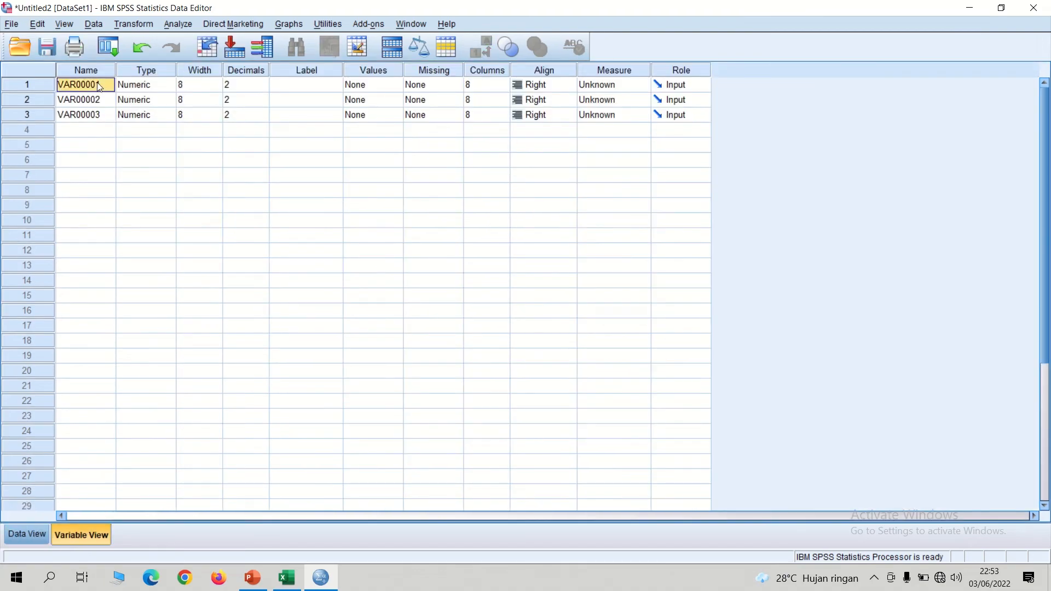
pyautogui.write('X1')
pyautogui.press('Return')
pyautogui.write('X2')
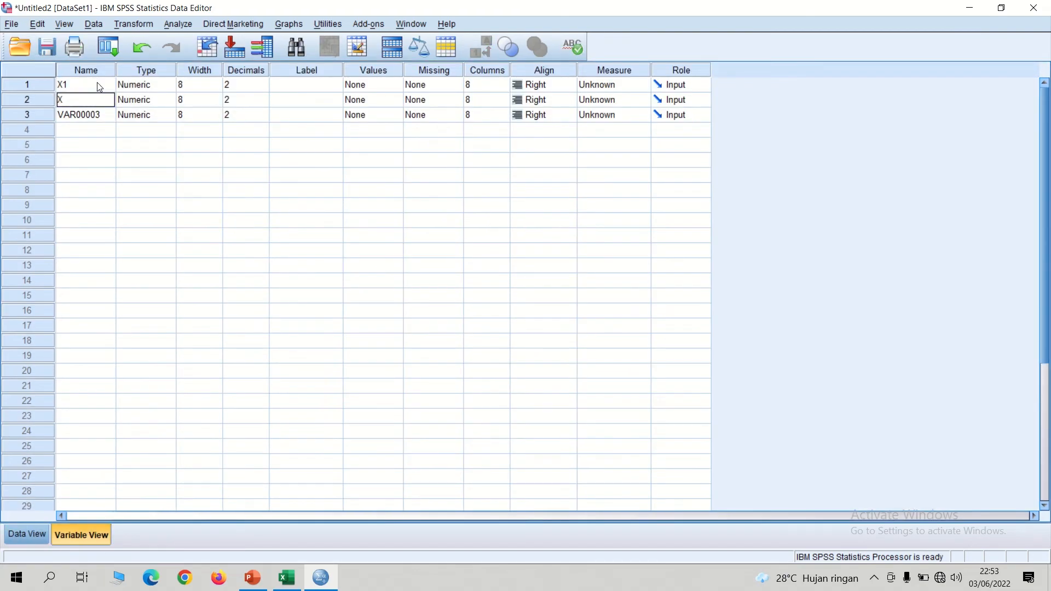
pyautogui.press('Return')
pyautogui.write('Y')
pyautogui.press('Tab')
pyautogui.press('Tab')
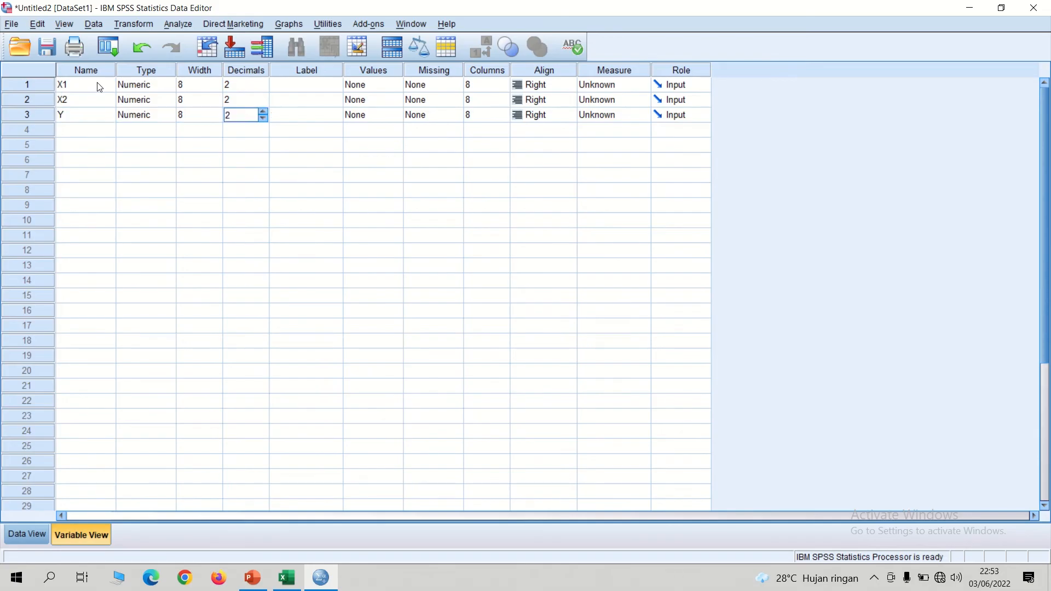
# Step: Set the decimals of variables X1 and Y to 0
pyautogui.click(237, 75)
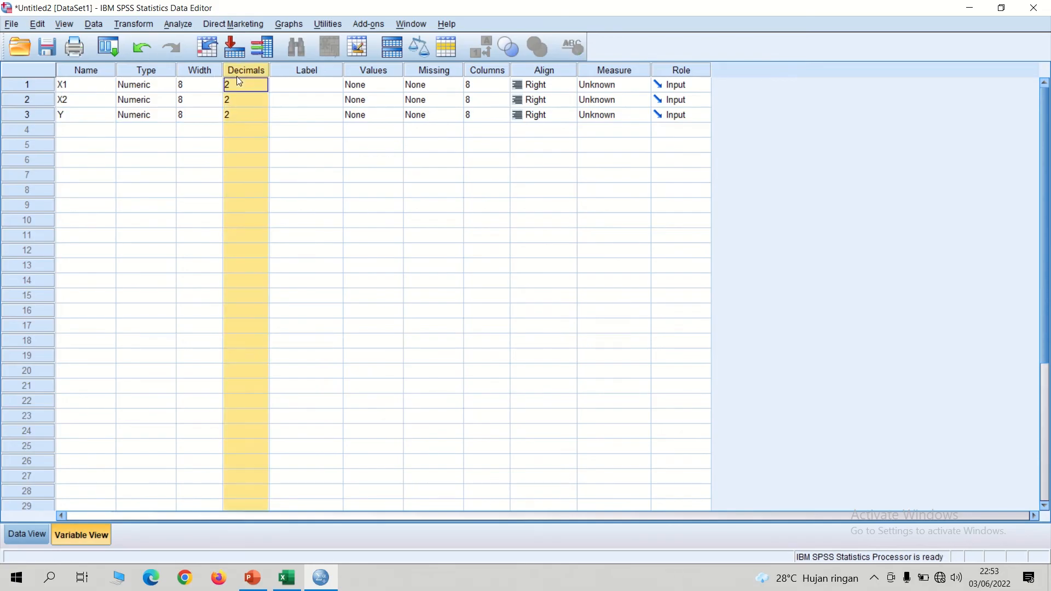
pyautogui.click(241, 83)
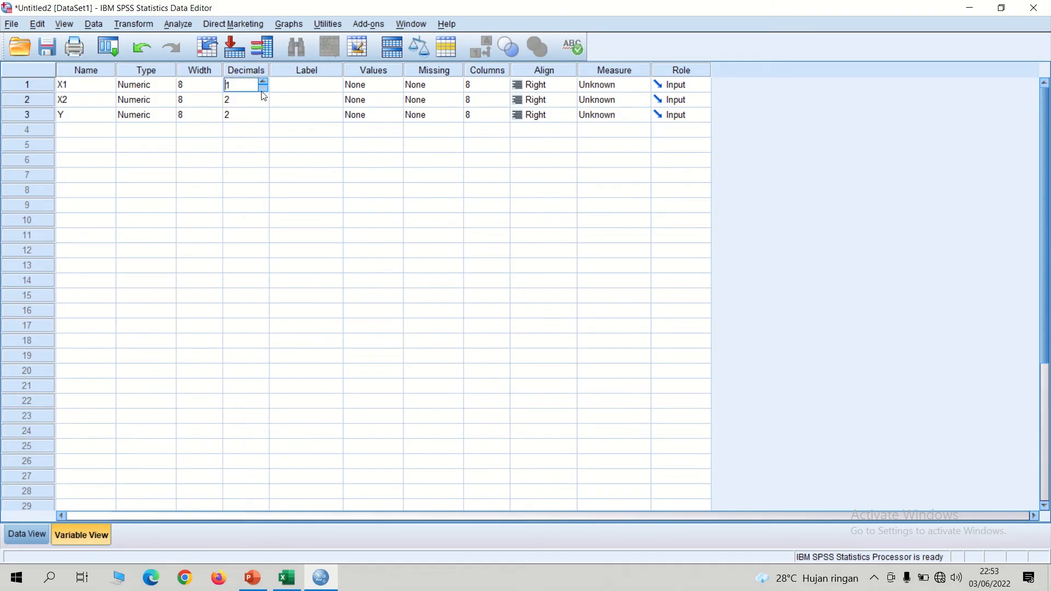
pyautogui.click(264, 90)
pyautogui.click(242, 113)
pyautogui.click(263, 119)
# Step: Label the variables X1, X2 and Y as Gaji Karyawan, Jarak Tempuh and Kepuasan
pyautogui.click(306, 87)
pyautogui.click(306, 86)
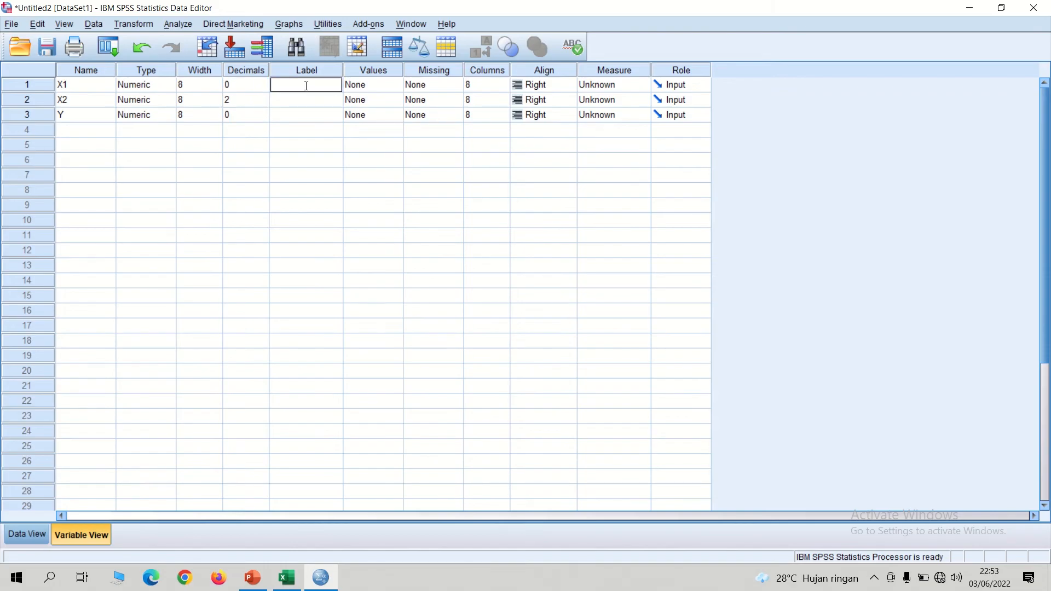
pyautogui.write('gaji Karyawan')
pyautogui.press('Return')
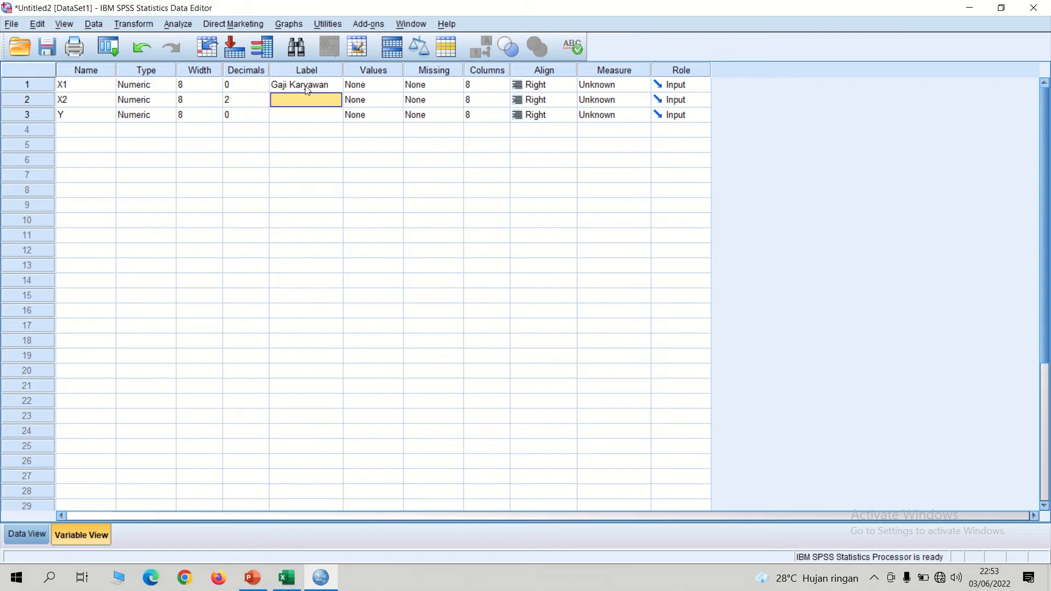
pyautogui.write('Jarak Tempuh')
pyautogui.press('Return')
pyautogui.write('Kepuasan')
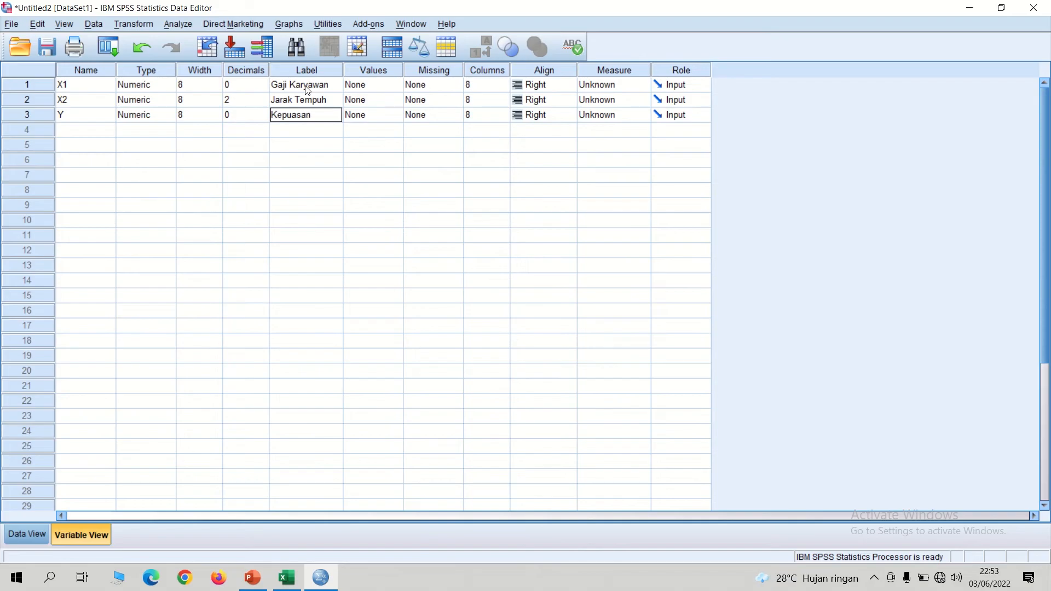
pyautogui.press('Tab')
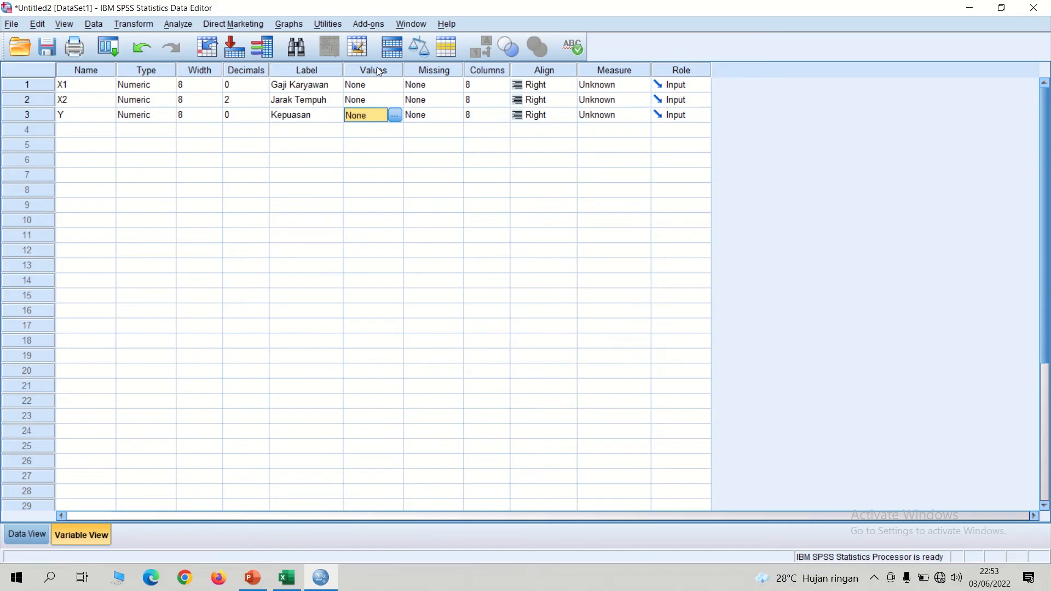
# Step: Open the value labels of variable Y and add the label Tidak Puas for value 0
pyautogui.click(395, 115)
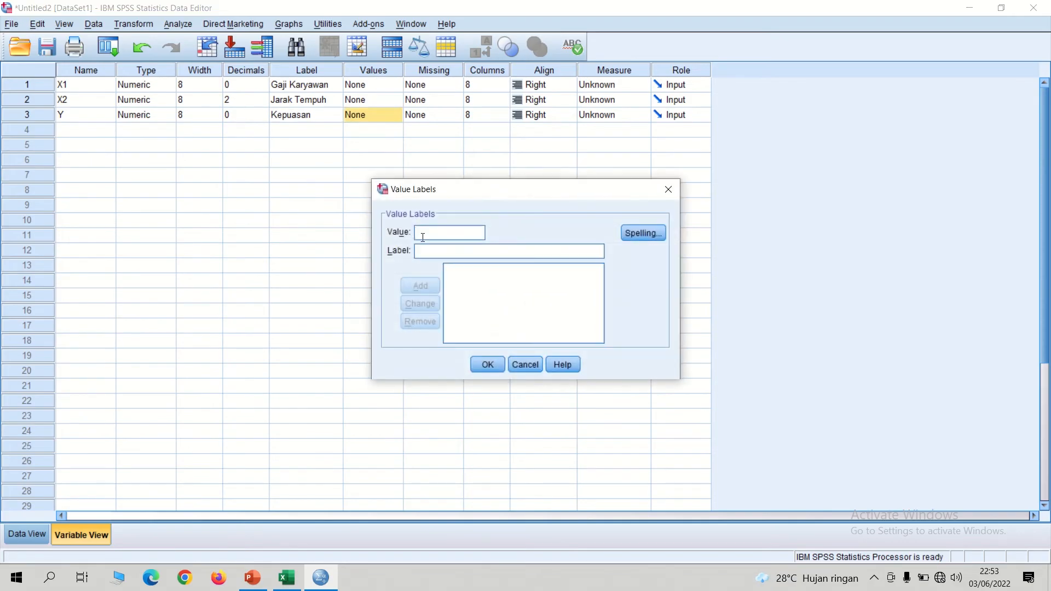
pyautogui.click(286, 578)
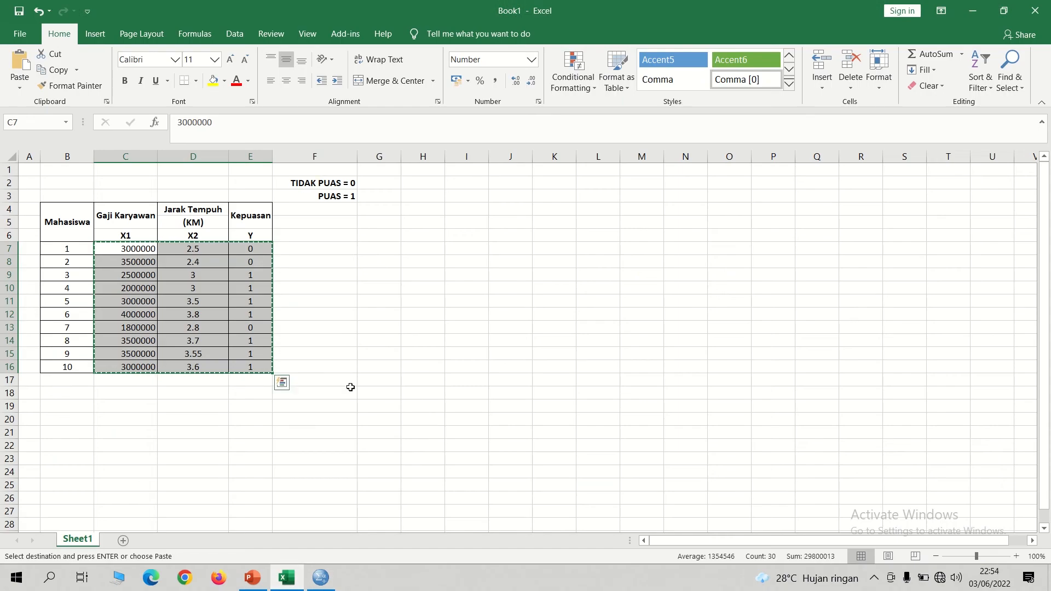
pyautogui.click(322, 577)
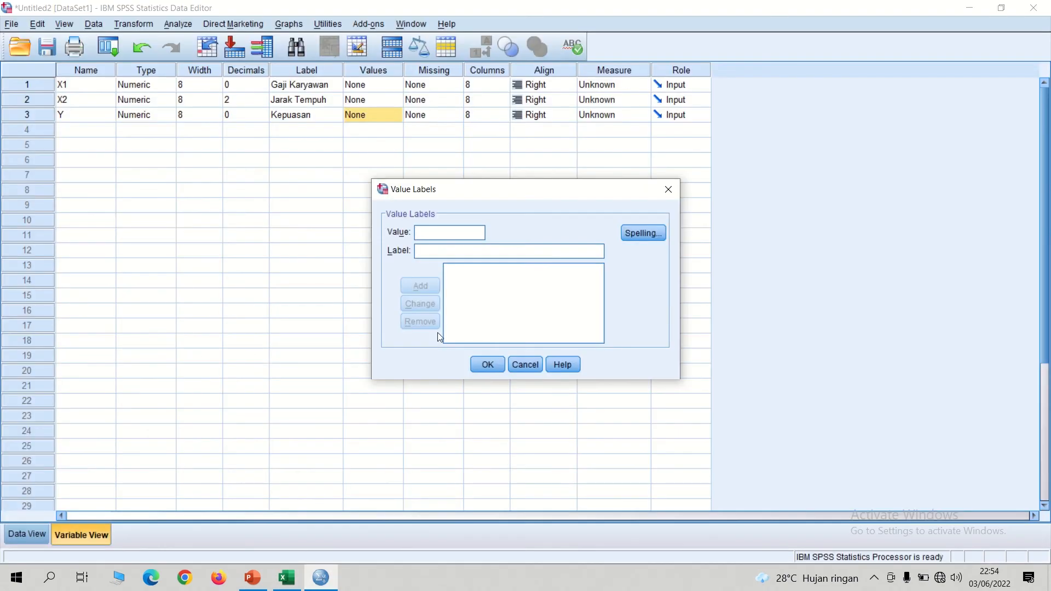
pyautogui.write('0')
pyautogui.click(432, 253)
pyautogui.write('Tidak ')
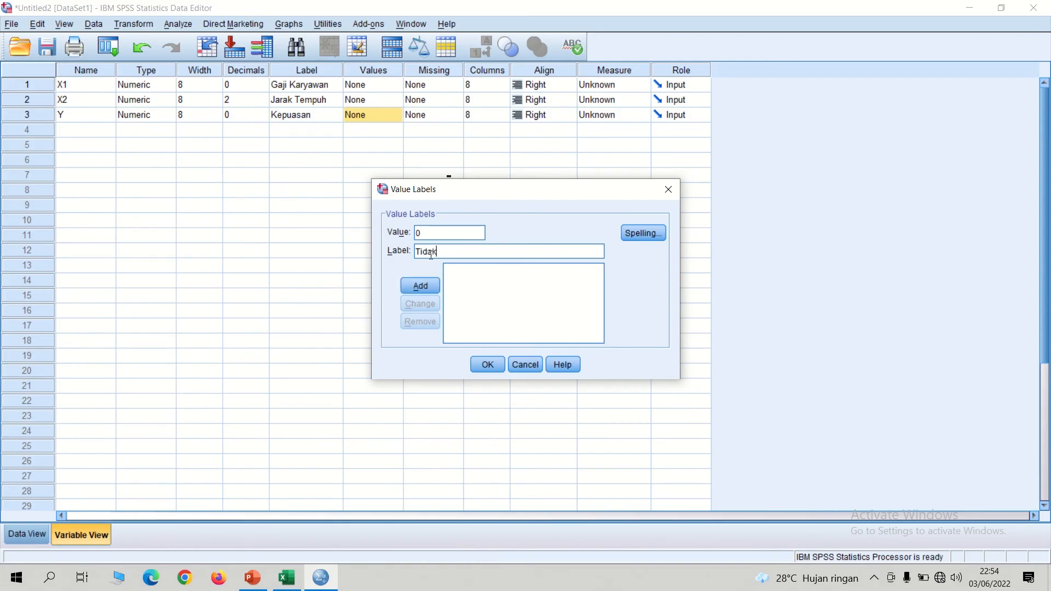
pyautogui.write('Puas')
pyautogui.click(421, 285)
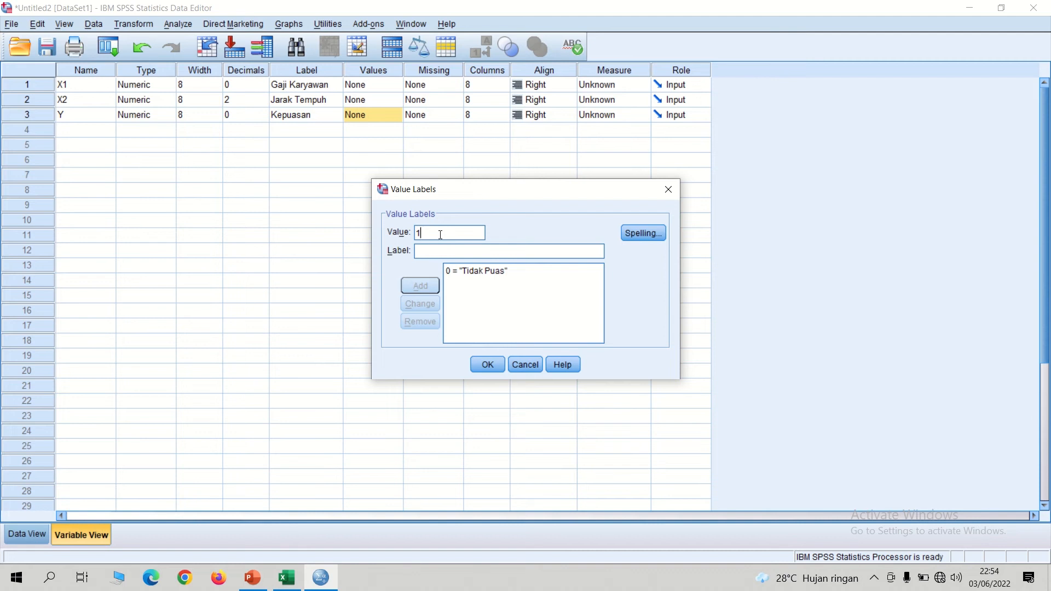
# Step: Add the label Puas for value 1 and apply the value labels to Y
pyautogui.write('Puas')
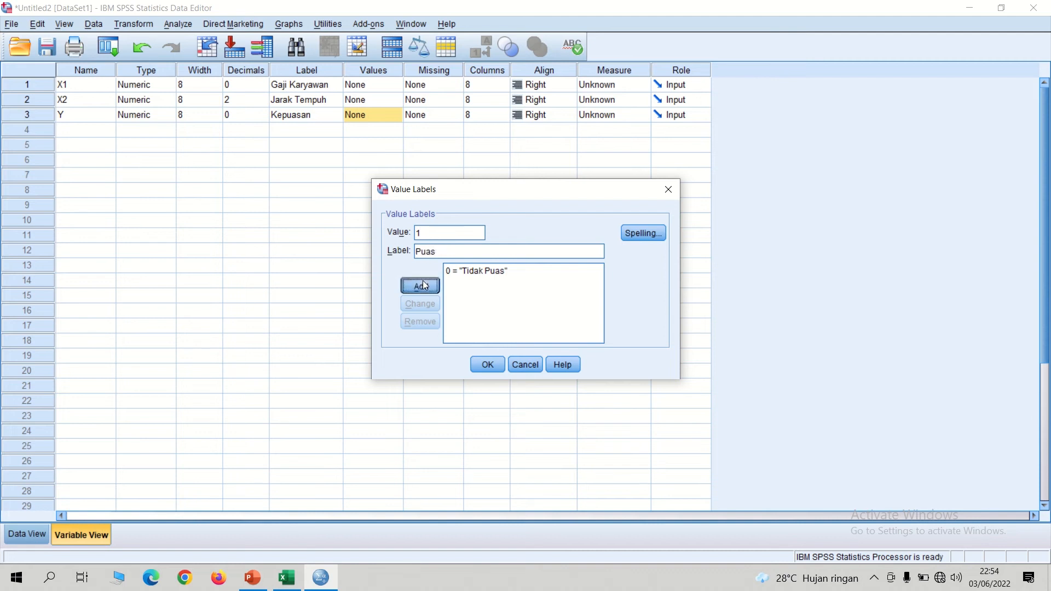
pyautogui.click(423, 280)
pyautogui.click(487, 364)
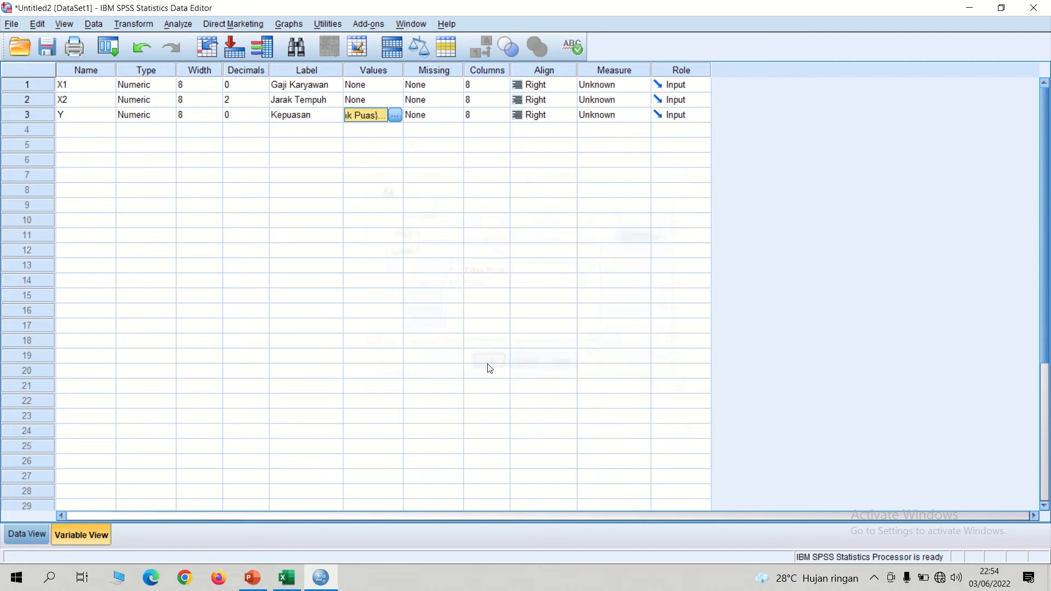
# Step: Check the data in Data View, view the PowerPoint slide on classical assumption tests, and return to SPSS
pyautogui.click(22, 535)
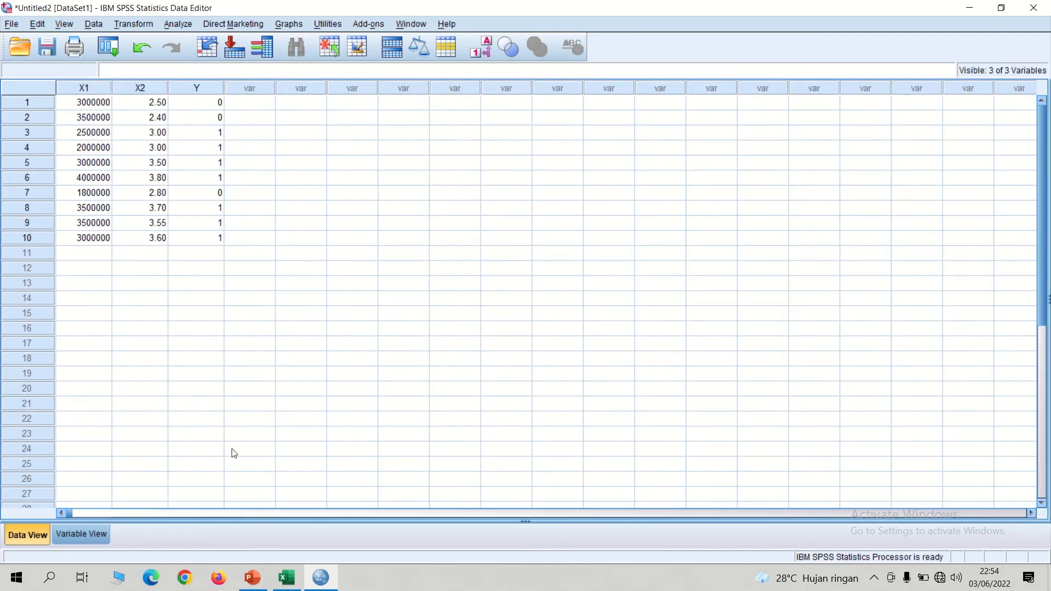
pyautogui.click(253, 580)
pyautogui.press('Down')
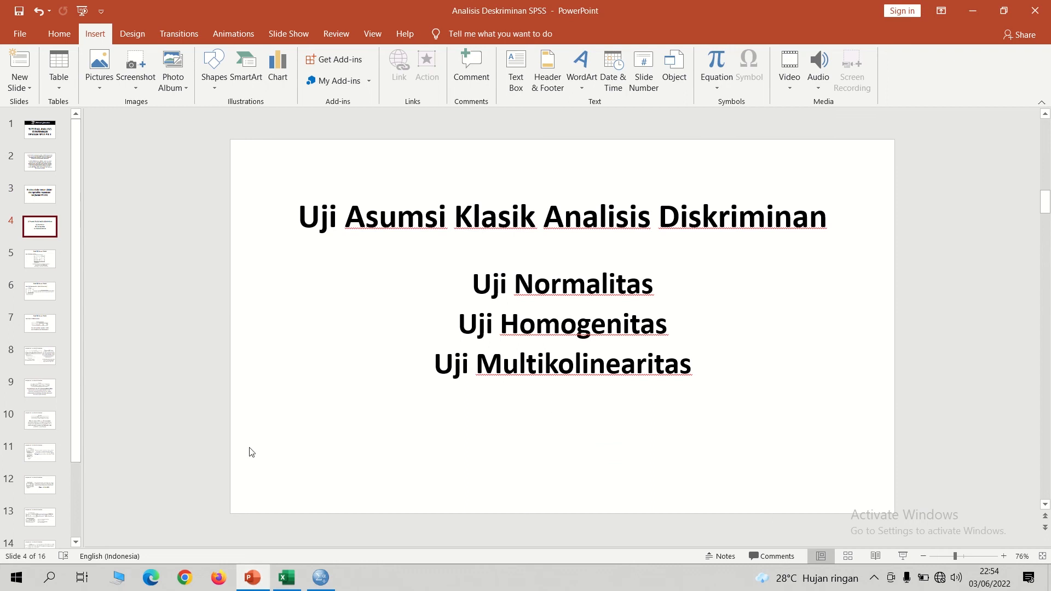
pyautogui.click(321, 578)
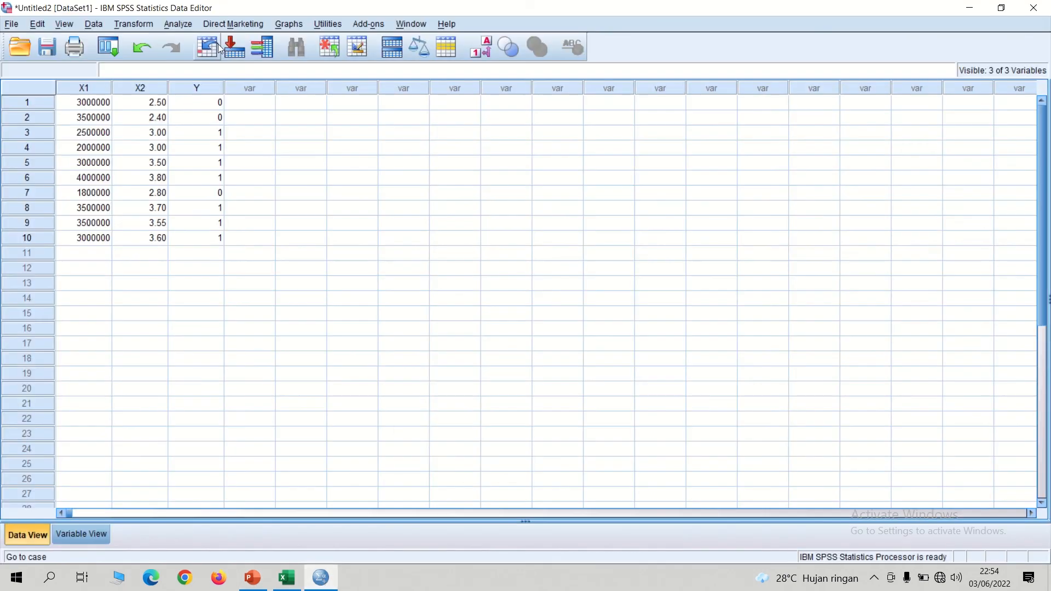
# Step: Set up a linear regression with Kepuasan as the dependent variable and Gaji Karyawan and Jarak Tempuh as independents
pyautogui.click(178, 24)
pyautogui.moveTo(208, 170)
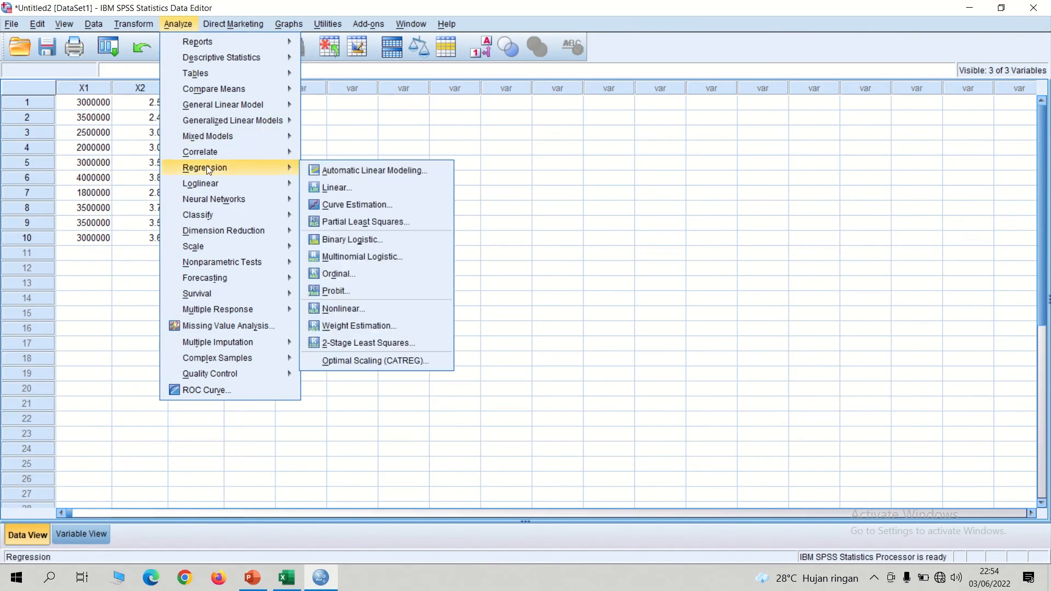
pyautogui.click(337, 187)
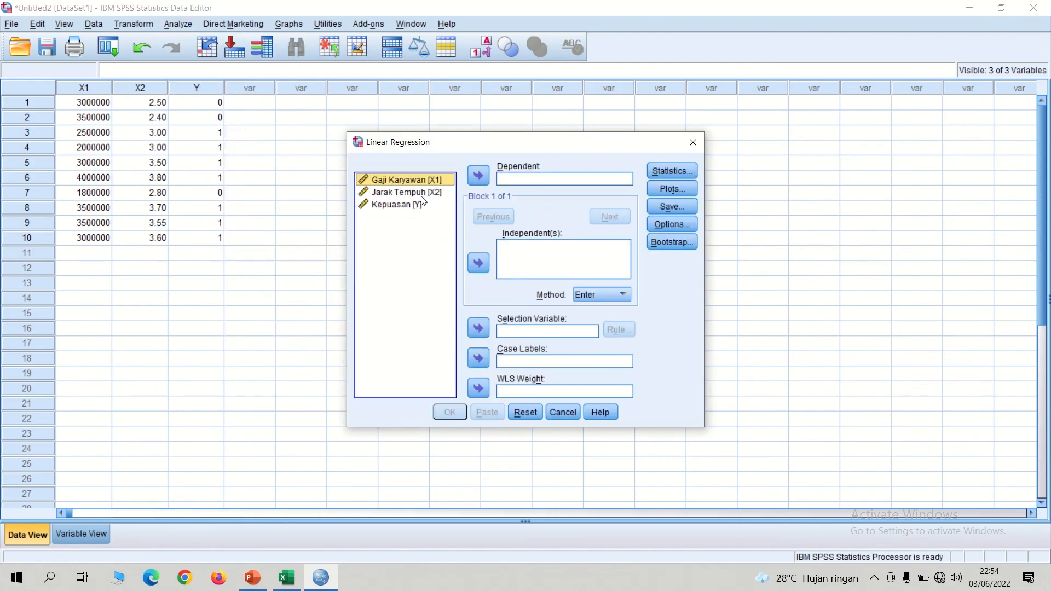
pyautogui.click(414, 206)
pyautogui.click(477, 176)
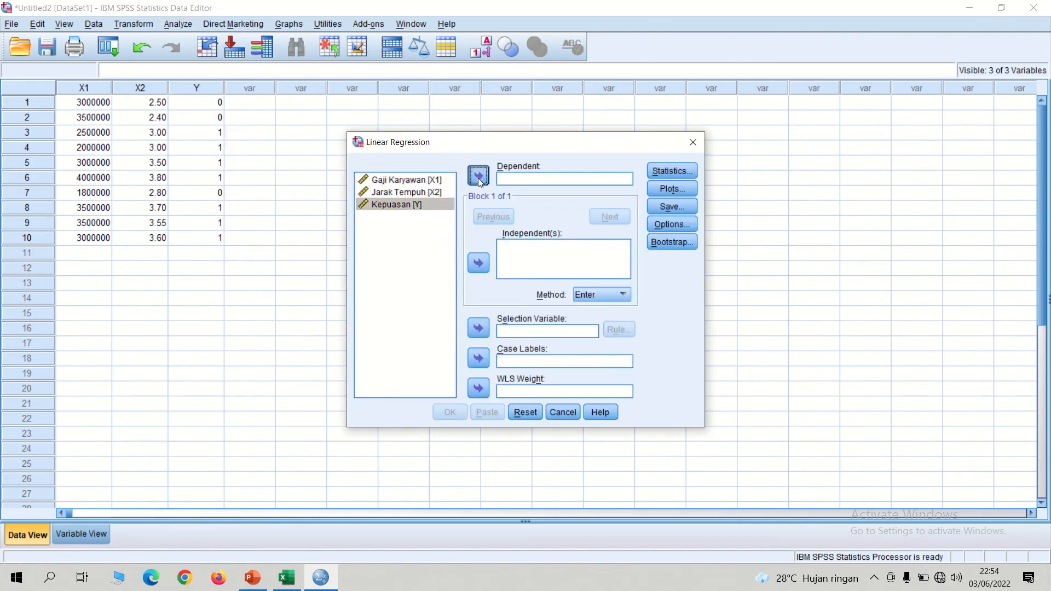
pyautogui.click(431, 206)
pyautogui.hotkey('ctrl', 'a')
pyautogui.click(478, 263)
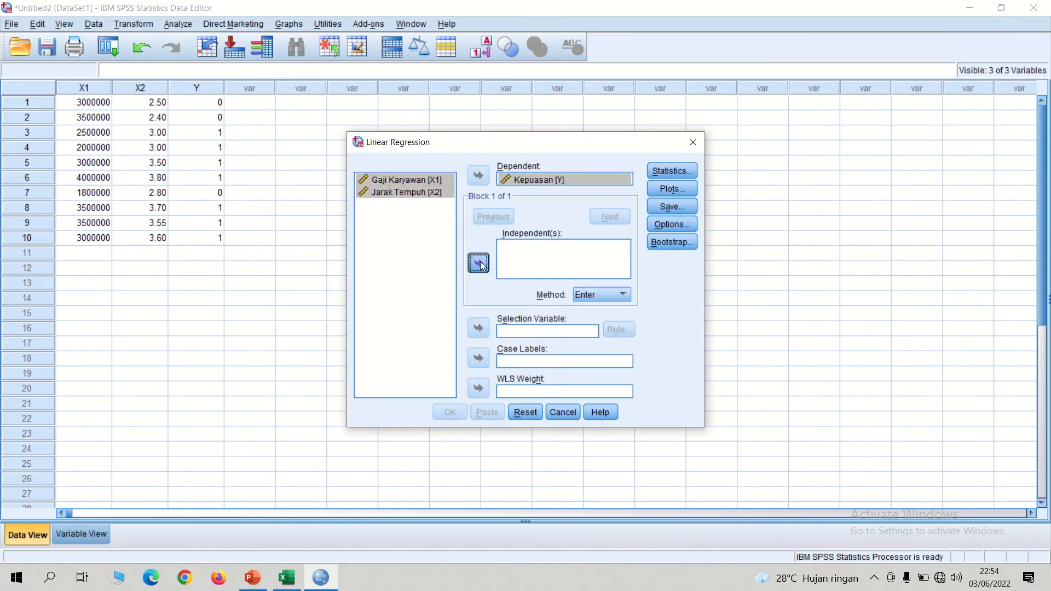
# Step: Save the unstandardized residuals as a new variable and run the linear regression
pyautogui.click(681, 213)
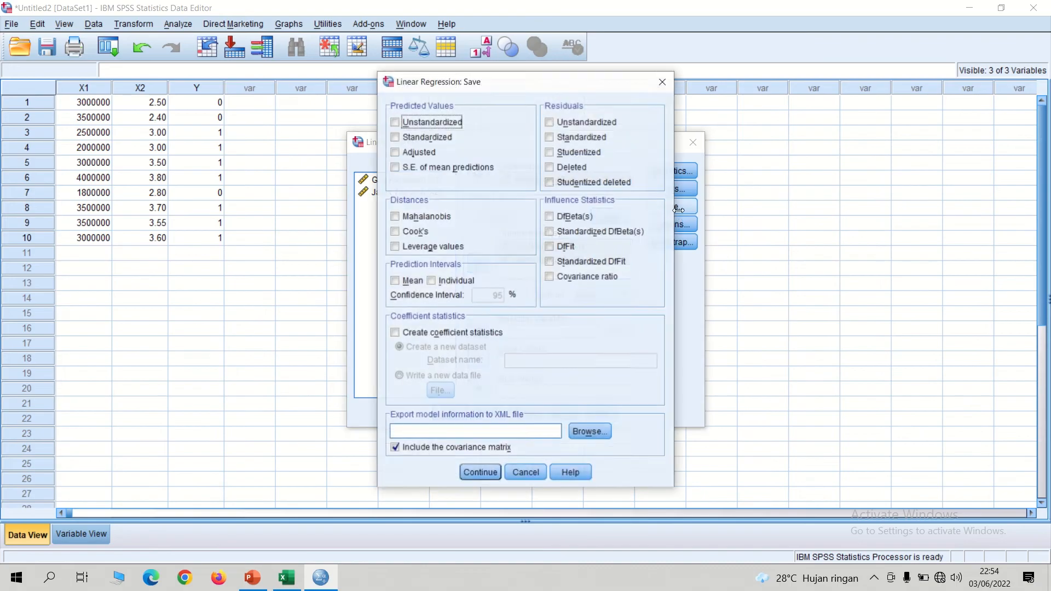
pyautogui.click(569, 124)
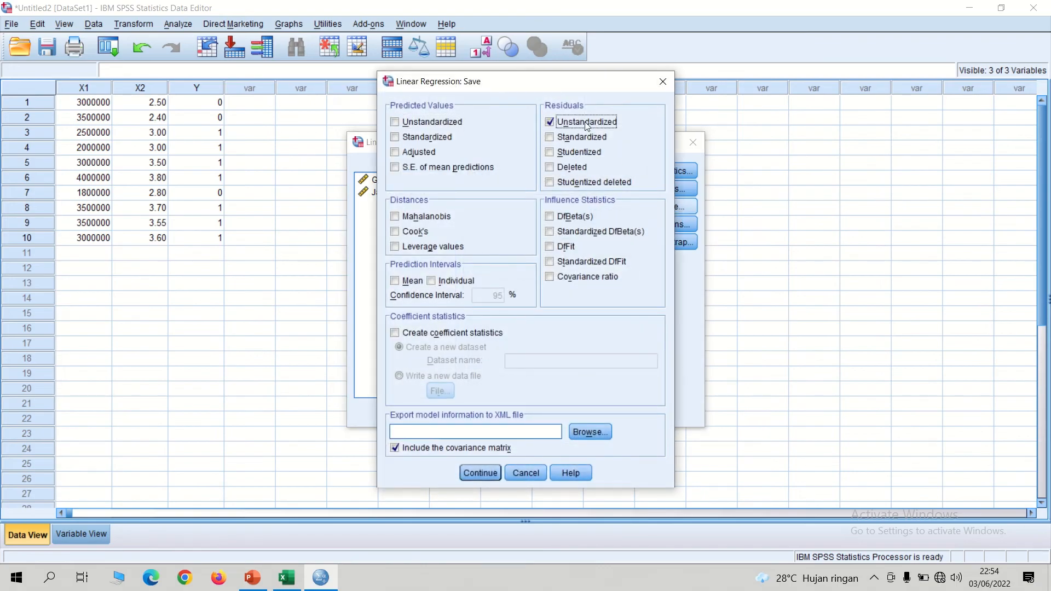
pyautogui.click(489, 474)
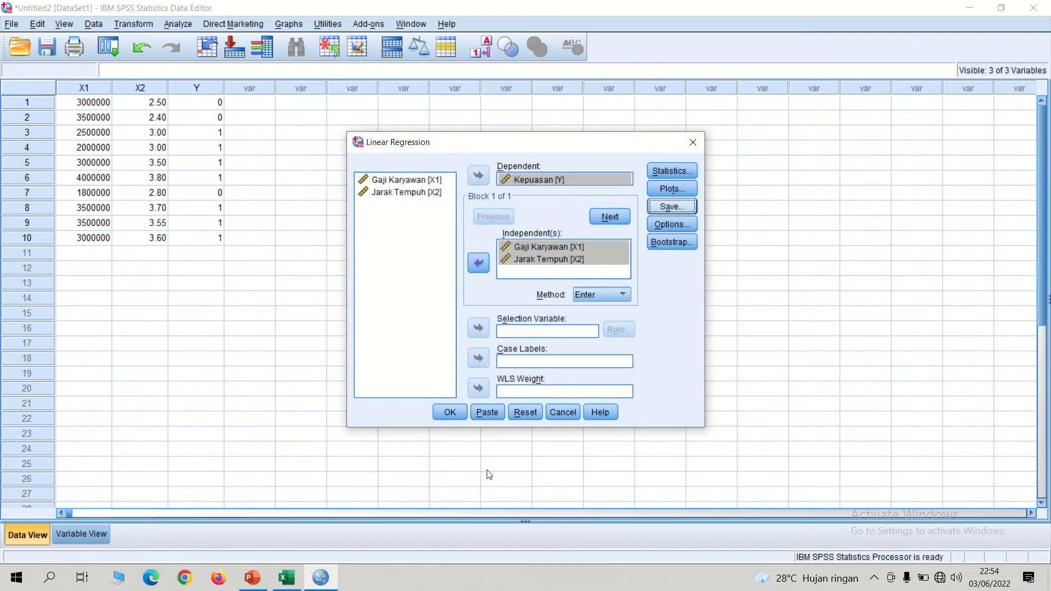
pyautogui.click(447, 413)
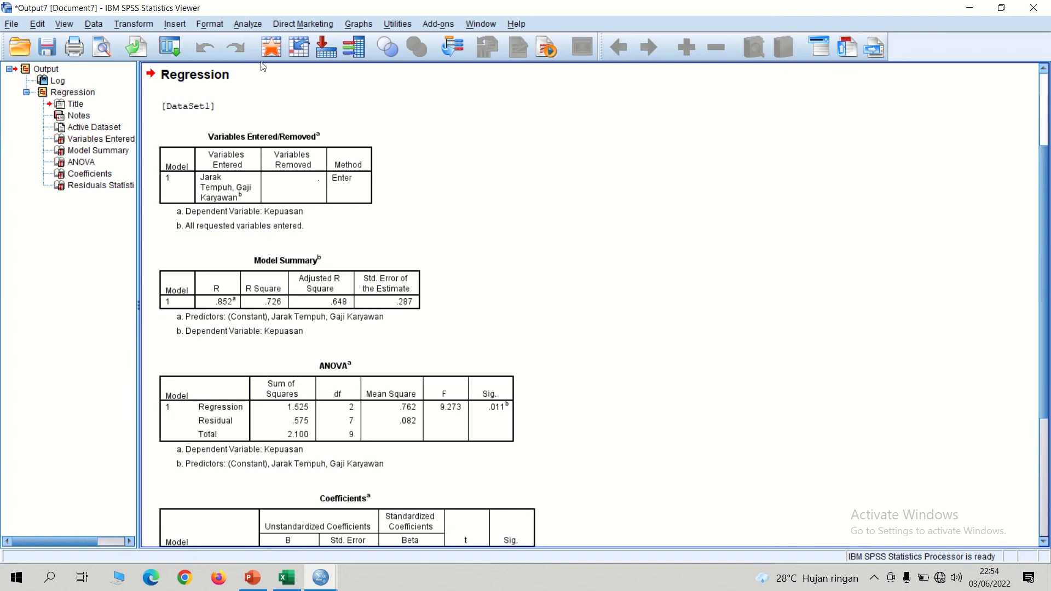
# Step: Run a legacy one-sample Kolmogorov-Smirnov test for the normal distribution on the unstandardized residual
pyautogui.click(240, 26)
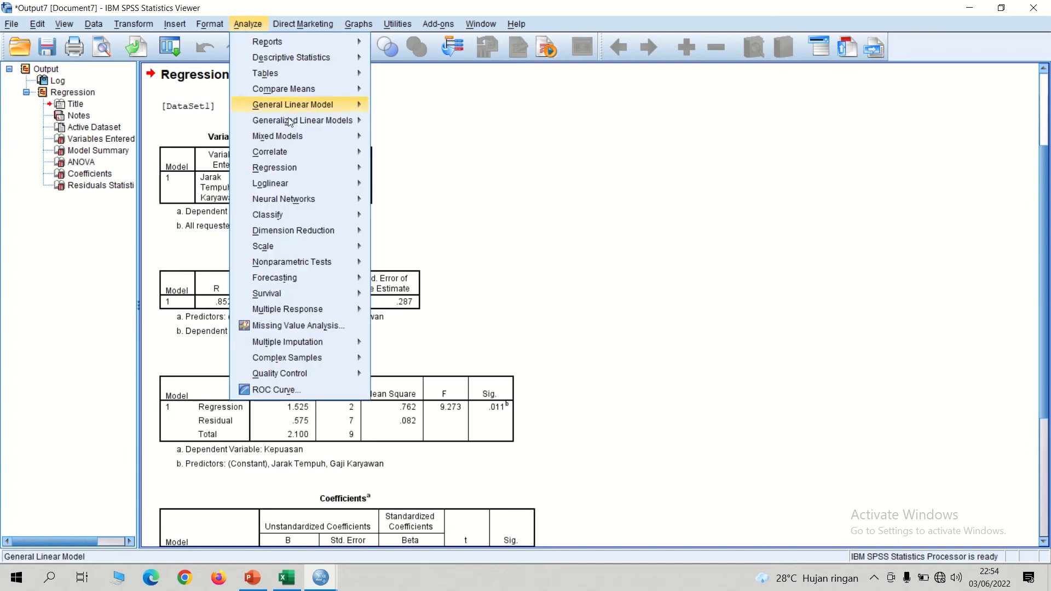
pyautogui.moveTo(290, 266)
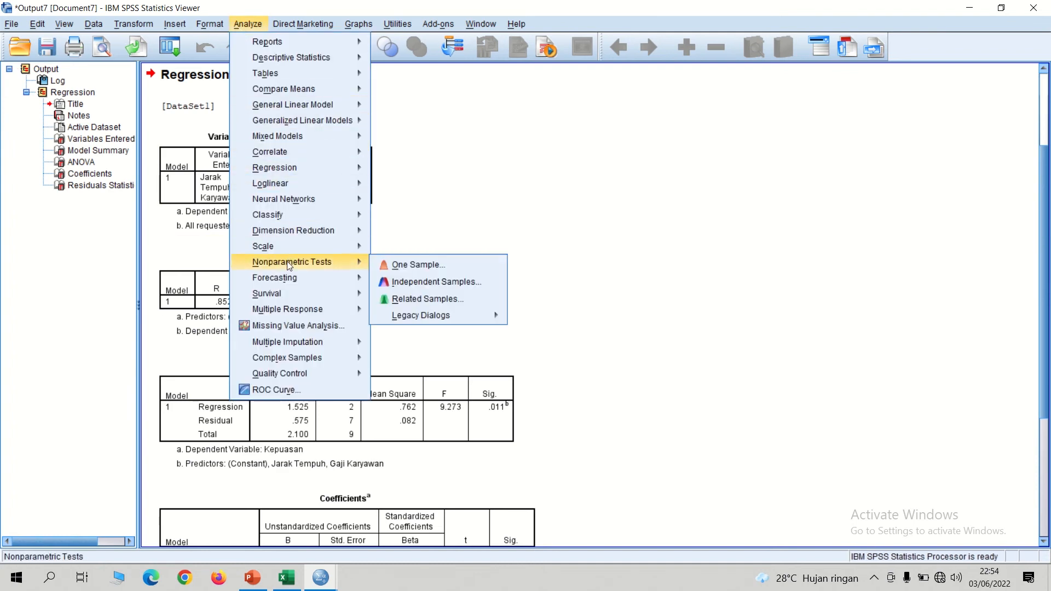
pyautogui.moveTo(421, 318)
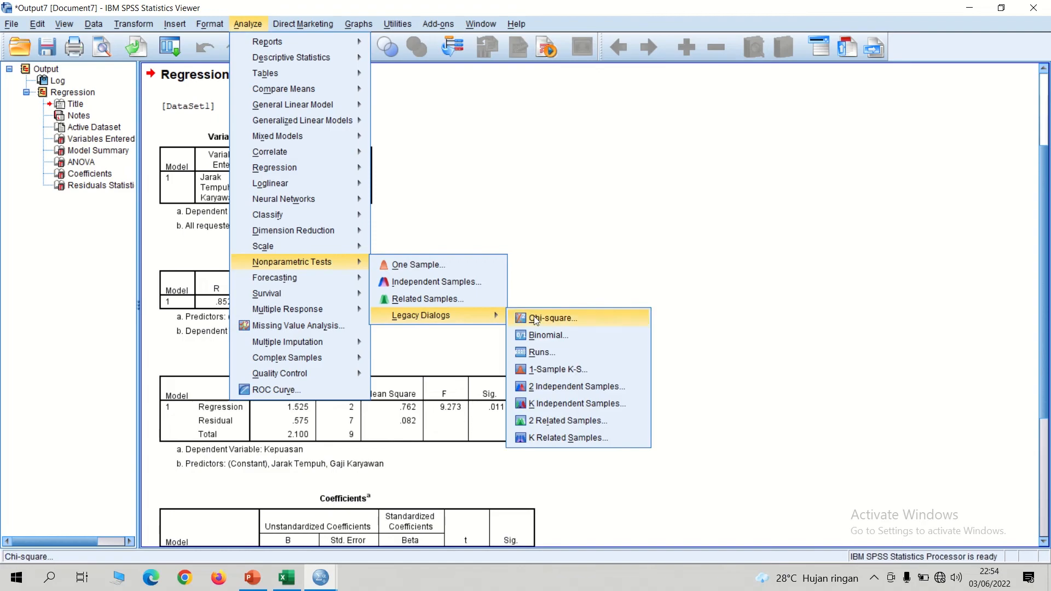
pyautogui.click(558, 369)
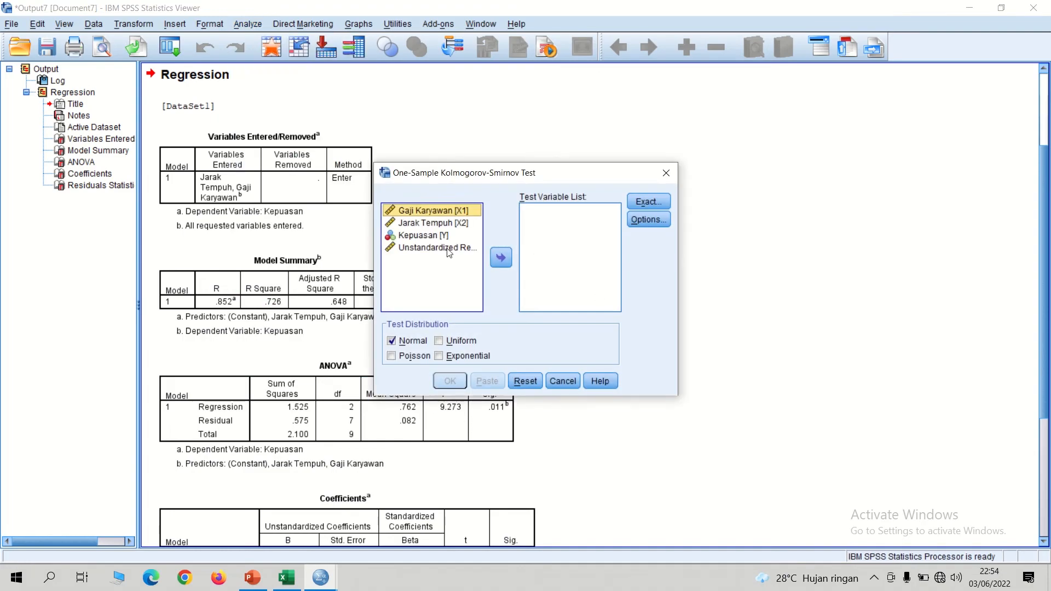
pyautogui.click(449, 249)
pyautogui.click(500, 261)
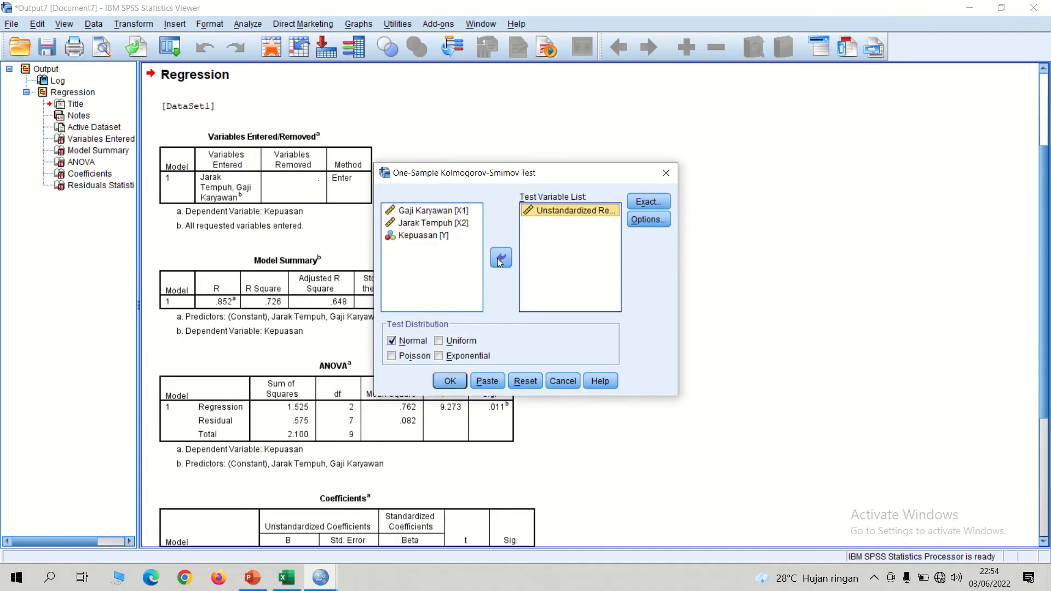
pyautogui.click(450, 381)
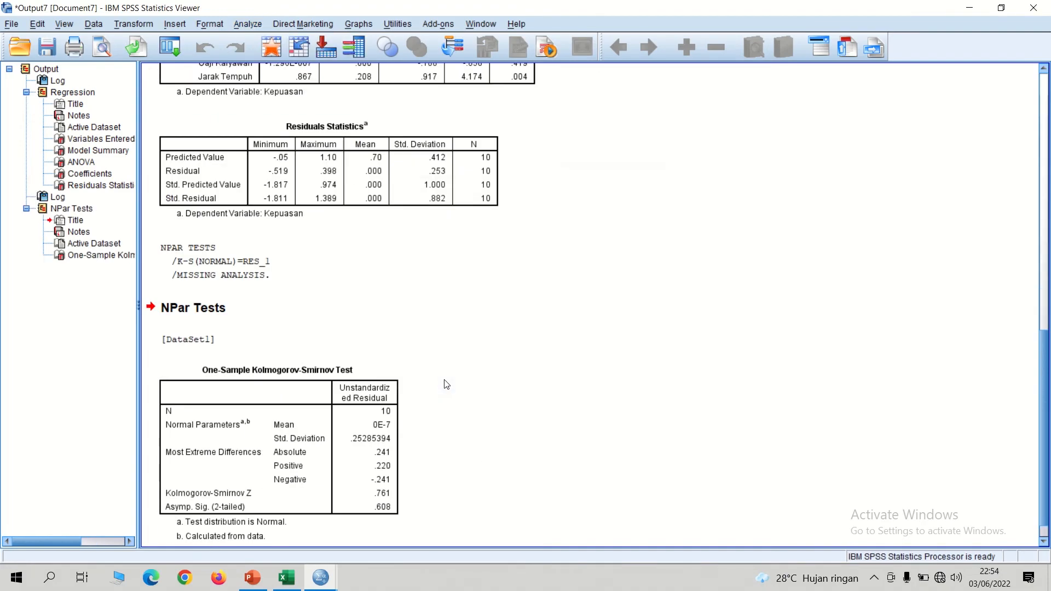
# Step: Copy the One-Sample Kolmogorov-Smirnov Test table and view the Hasil Uji Normalitas slide in PowerPoint
pyautogui.click(334, 458)
pyautogui.rightClick(334, 458)
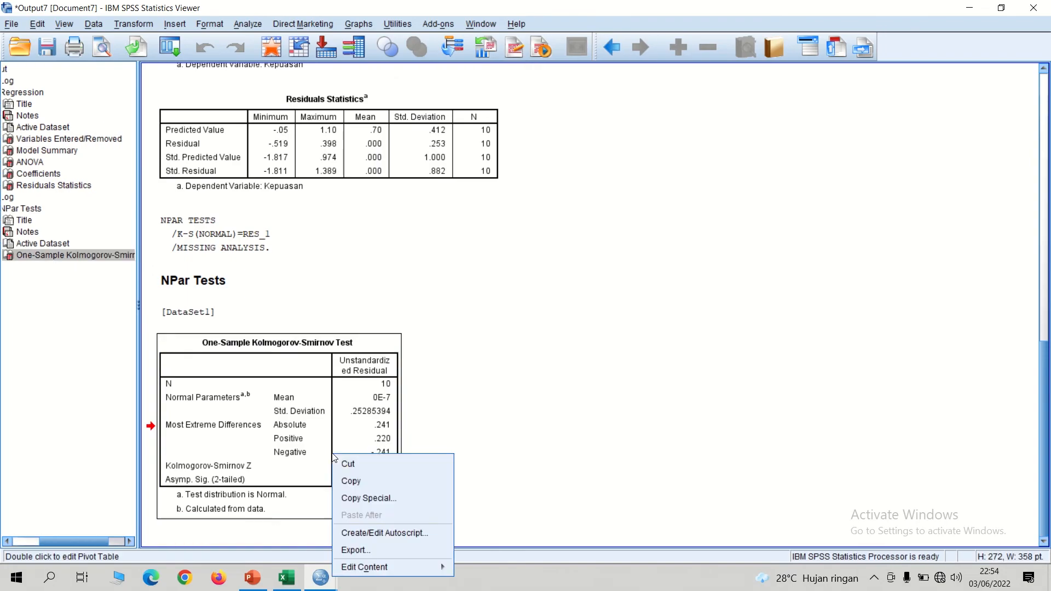
pyautogui.click(353, 480)
pyautogui.click(253, 578)
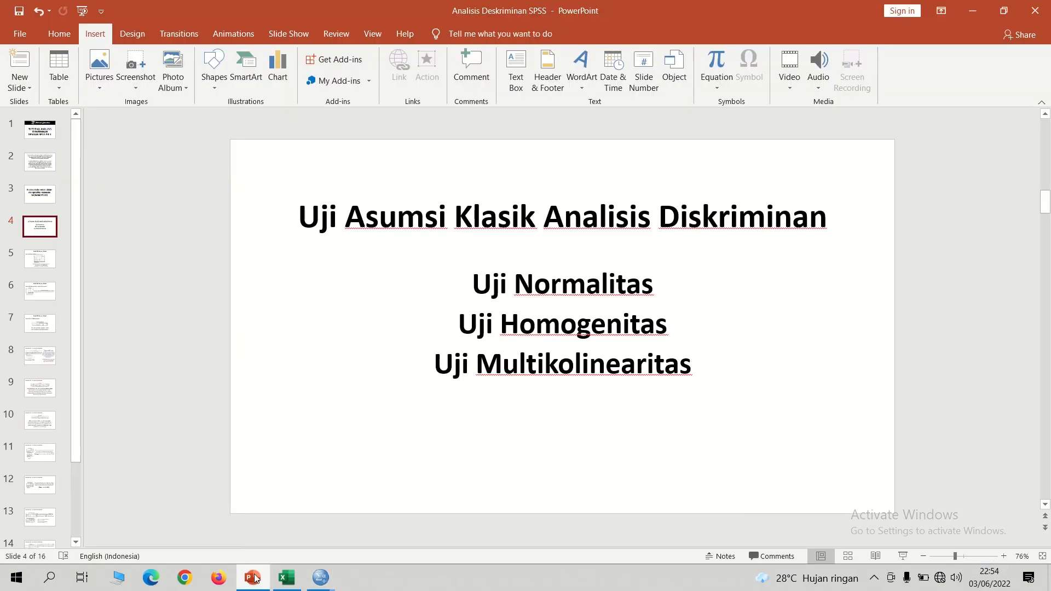
pyautogui.press('Down')
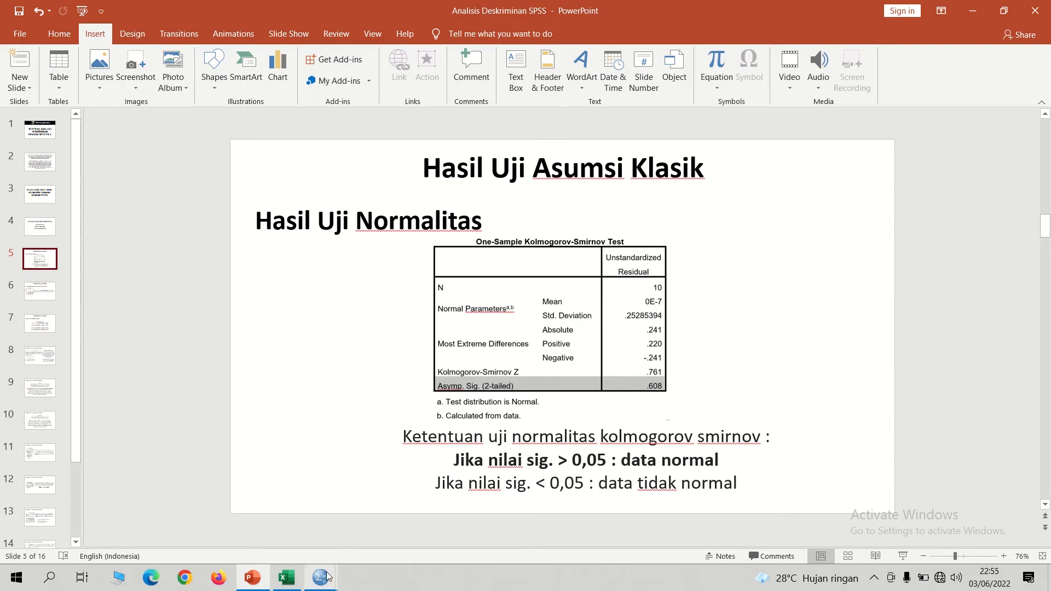
# Step: Return to the SPSS data editor and start a Discriminant Analysis with Kepuasan as the grouping variable
pyautogui.moveTo(335, 567)
pyautogui.click(299, 534)
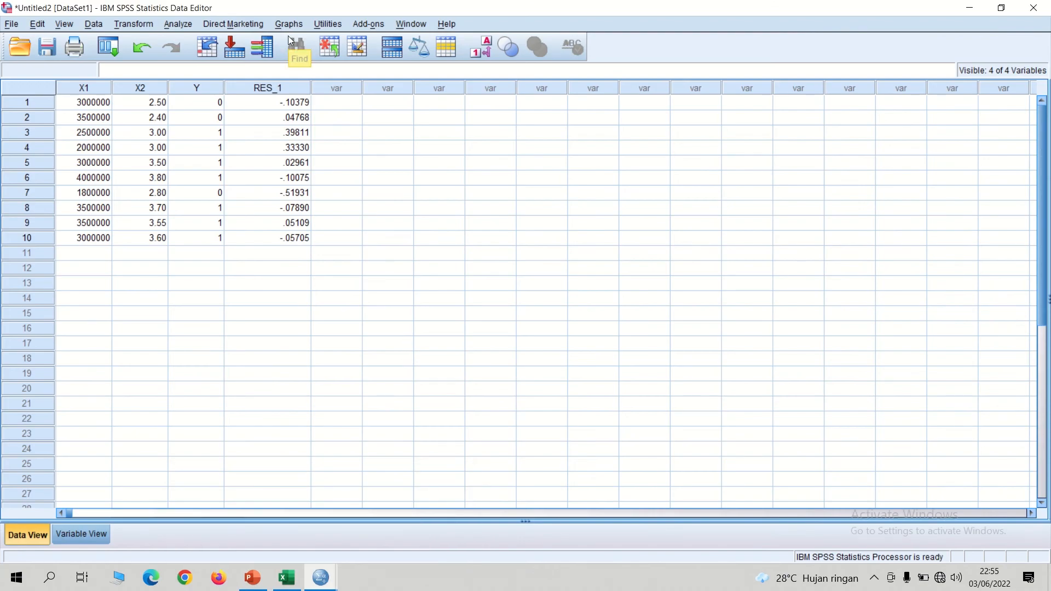
pyautogui.click(186, 26)
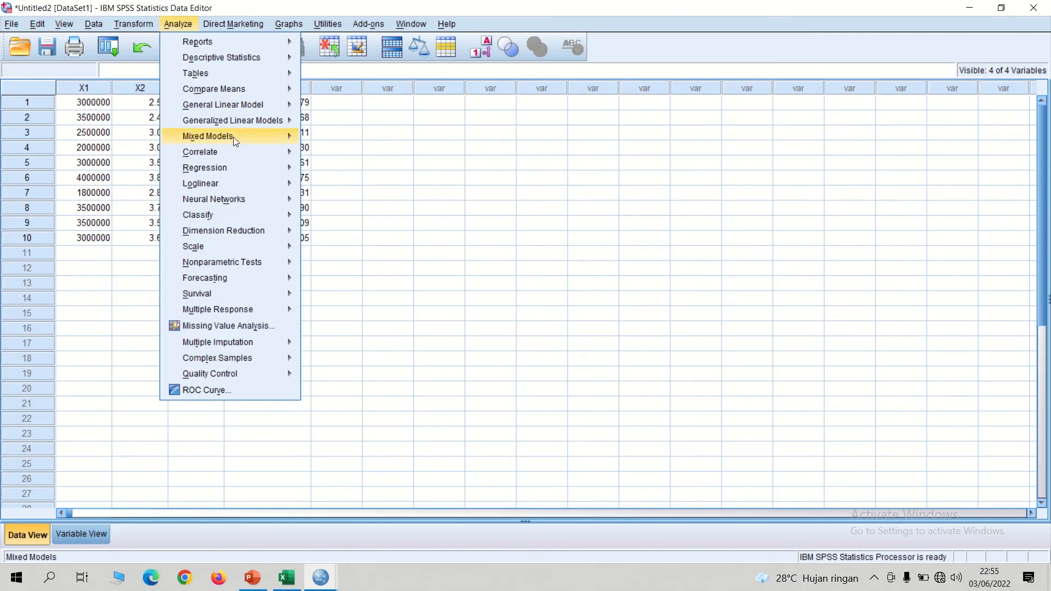
pyautogui.moveTo(213, 215)
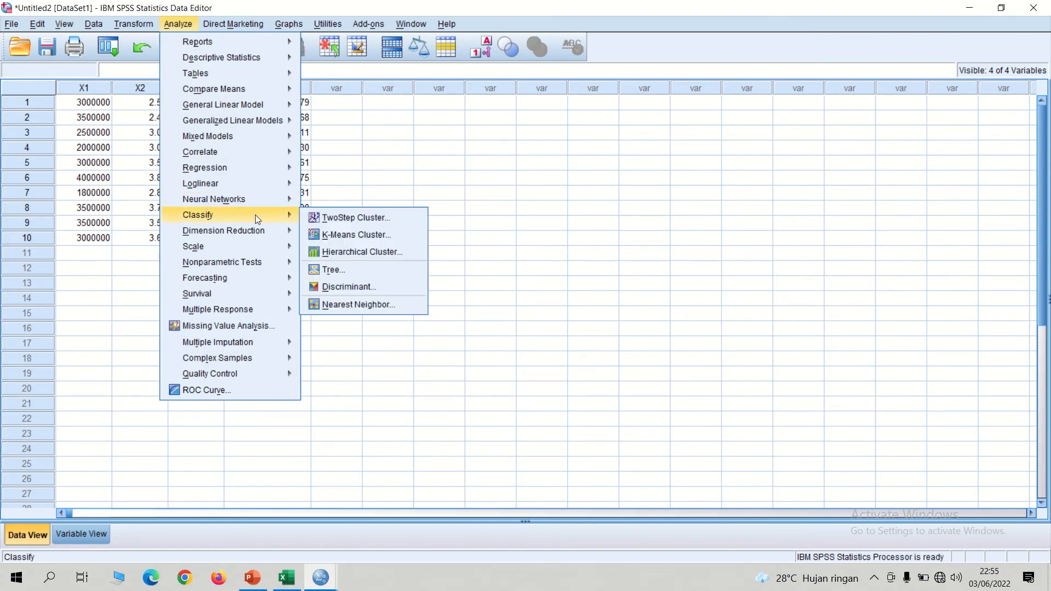
pyautogui.click(360, 285)
pyautogui.click(407, 245)
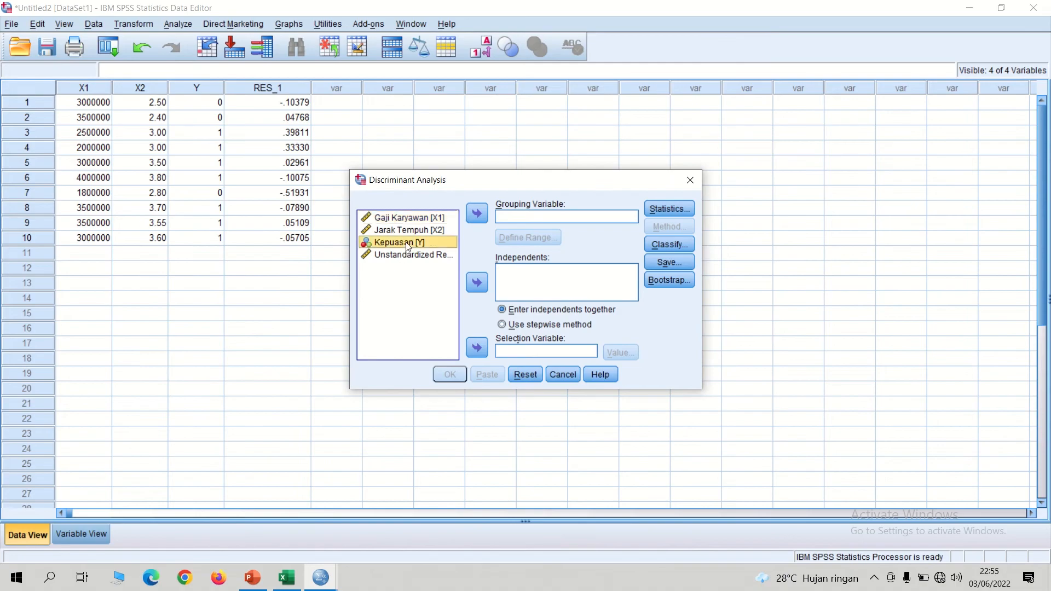
pyautogui.click(477, 216)
pyautogui.moveTo(376, 2)
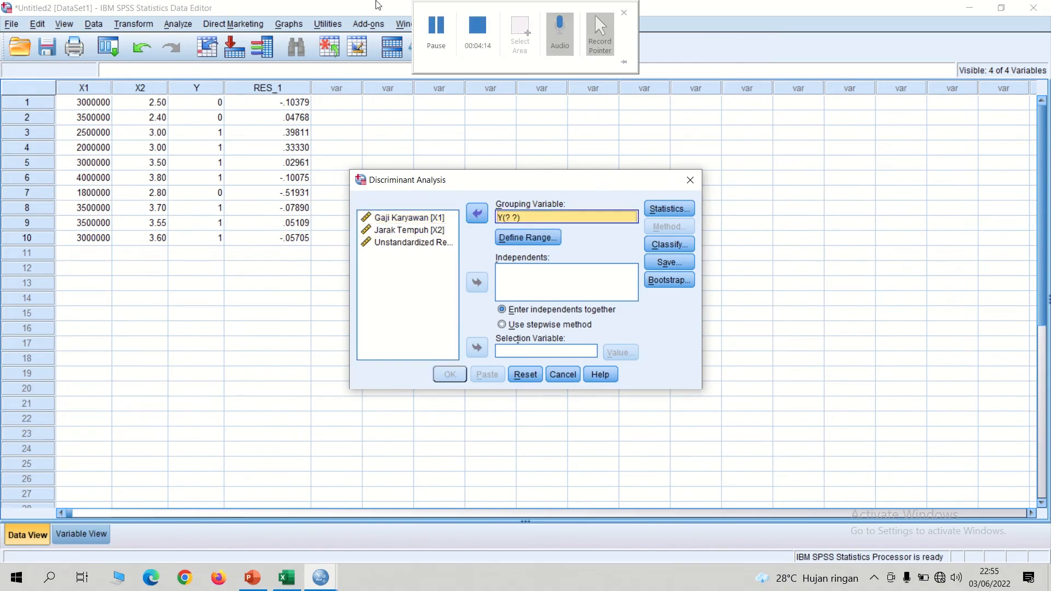
pyautogui.click(426, 36)
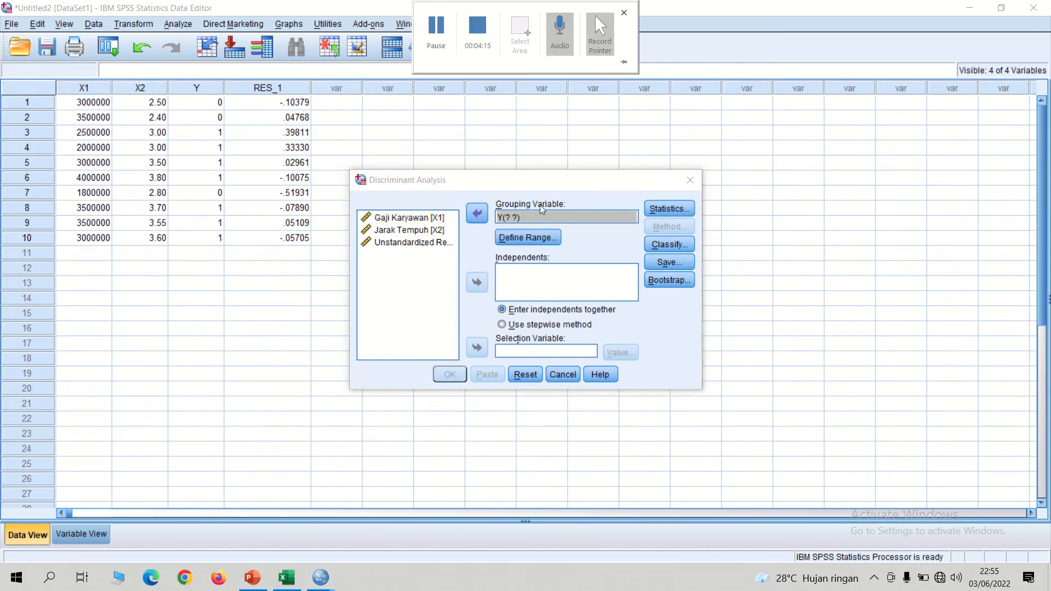
# Step: Define the range of grouping variable Y as minimum 0 and maximum 1, checking the satisfaction codes in the Excel workbook
pyautogui.click(519, 239)
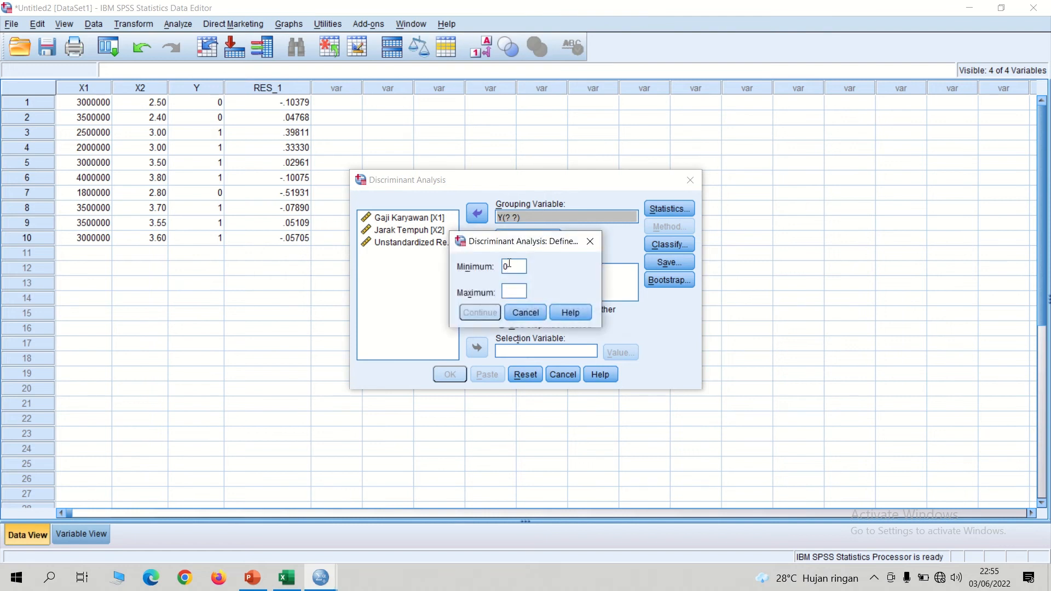
pyautogui.write('1')
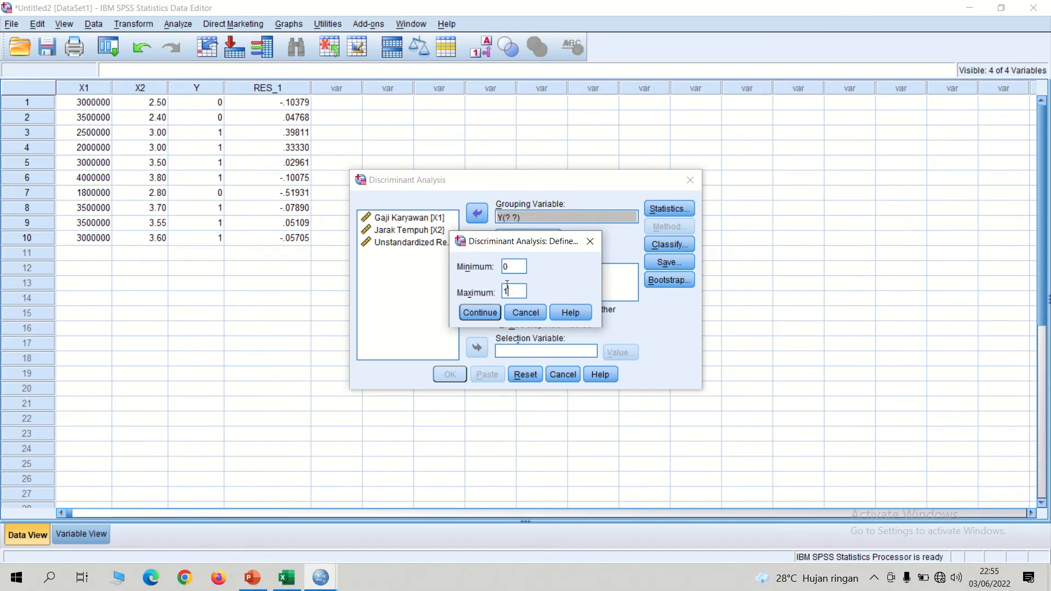
pyautogui.click(287, 577)
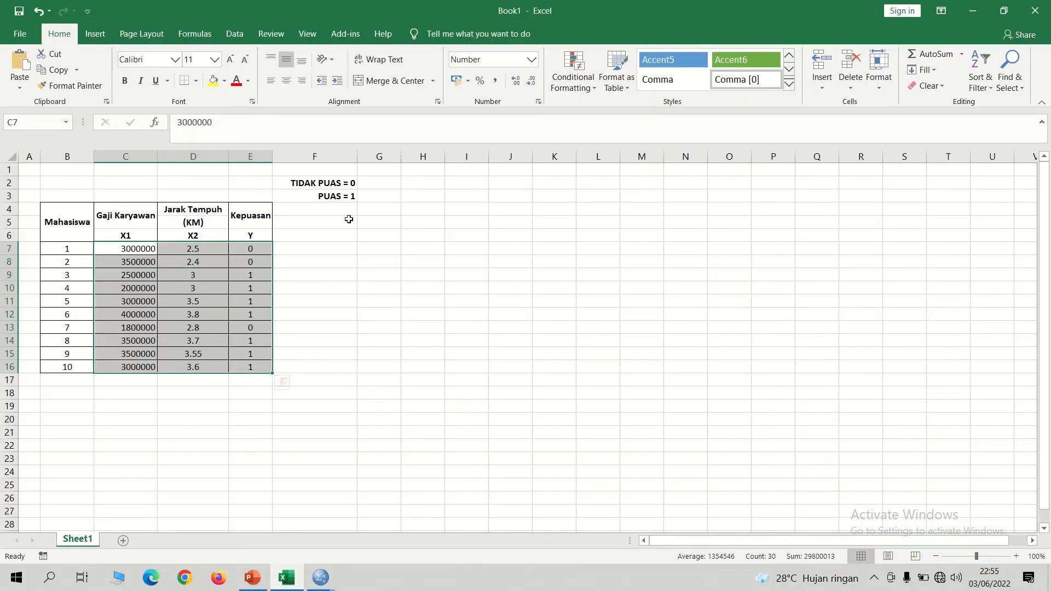
pyautogui.click(332, 184)
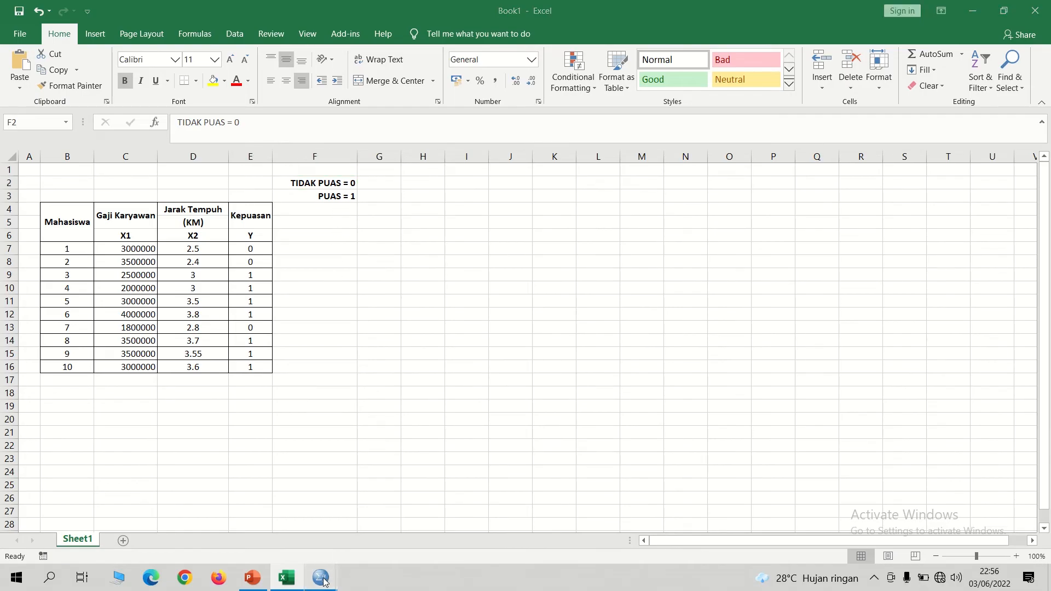
pyautogui.moveTo(323, 575)
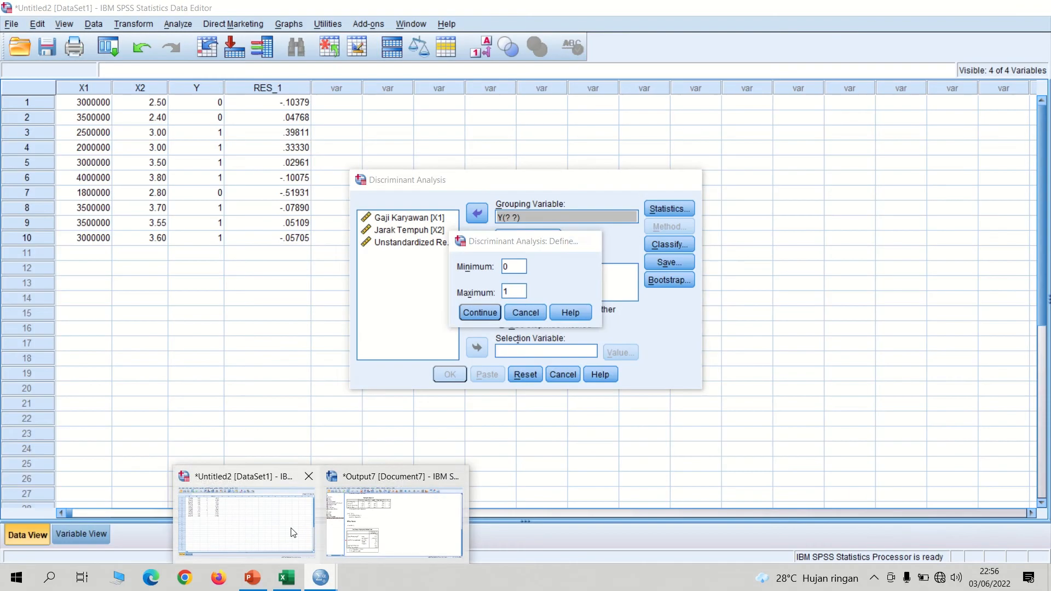
pyautogui.click(293, 532)
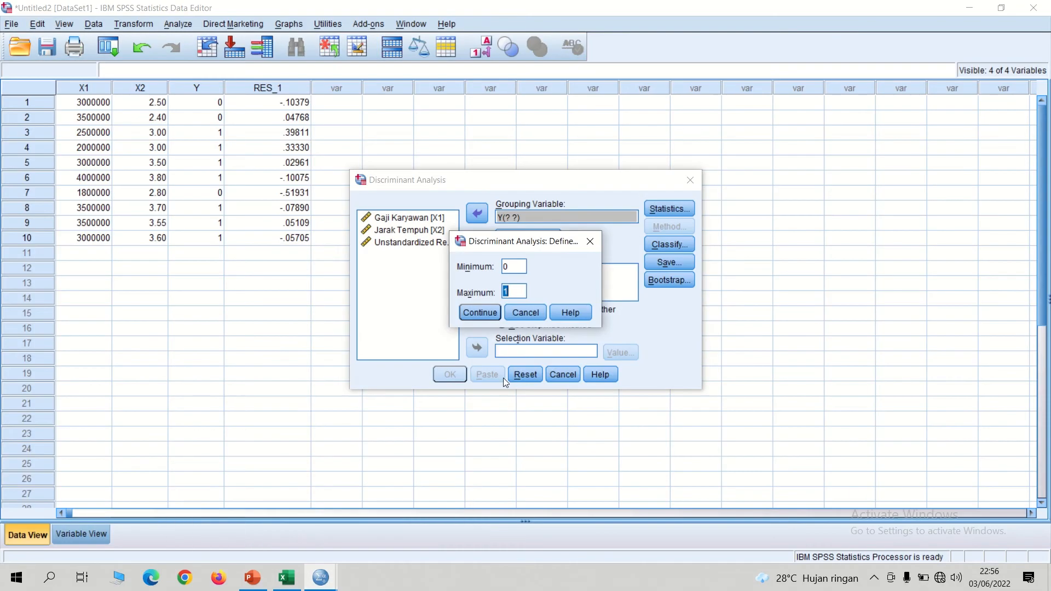
pyautogui.click(481, 314)
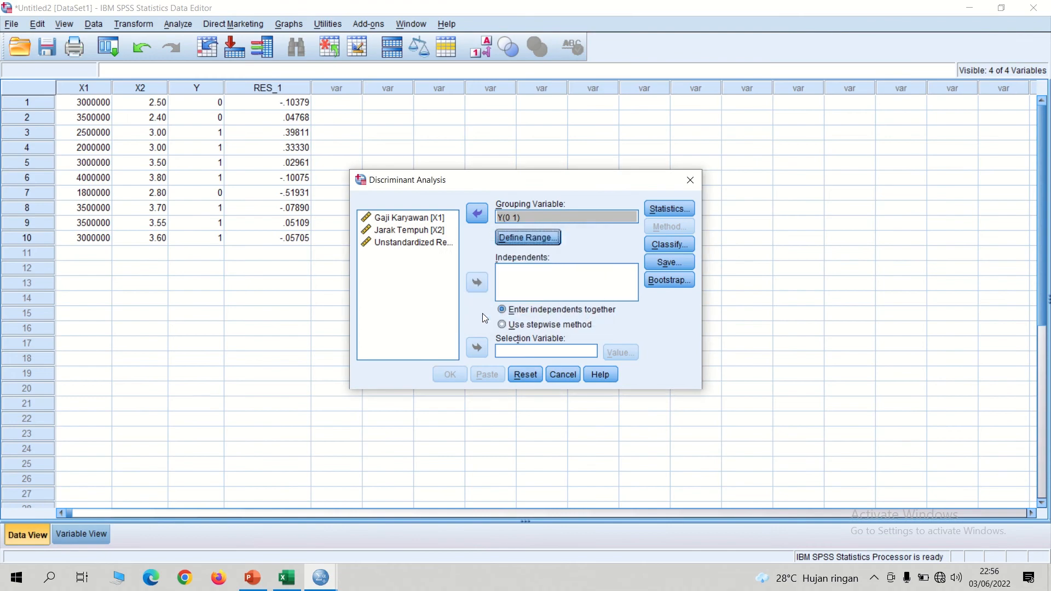
# Step: Add Gaji Karyawan and Jarak Tempuh as independents of the discriminant analysis and choose the stepwise method
pyautogui.click(402, 219)
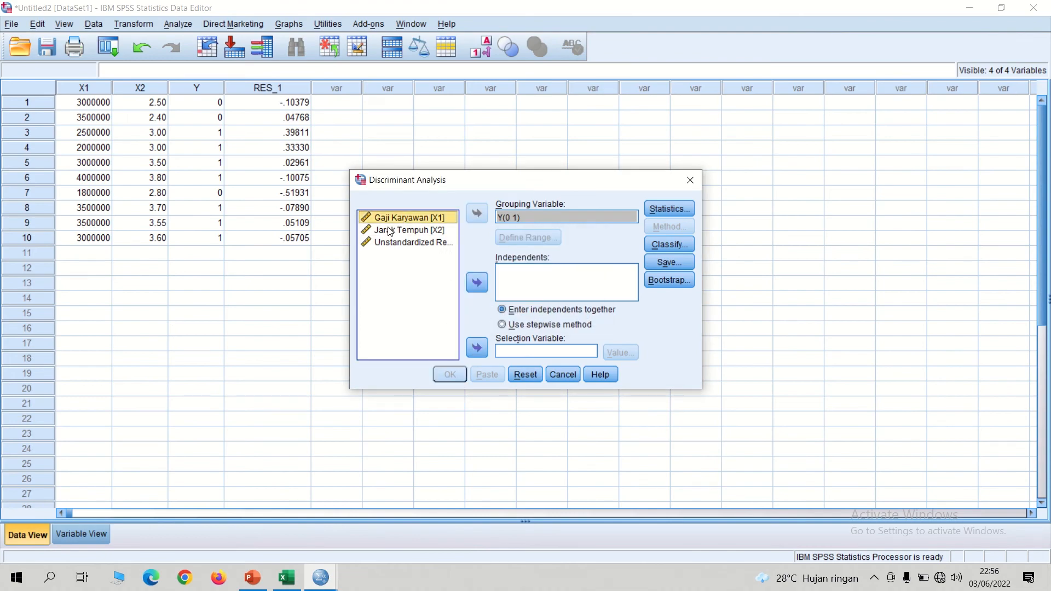
pyautogui.keyDown('shift'); pyautogui.click(390, 232); pyautogui.keyUp('shift')
pyautogui.click(478, 282)
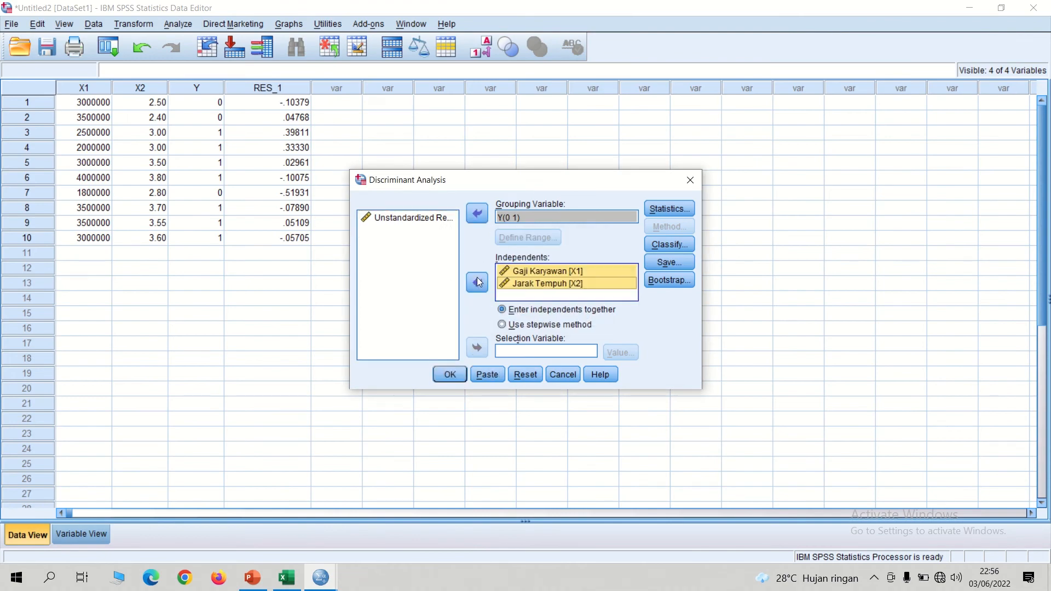
pyautogui.click(502, 326)
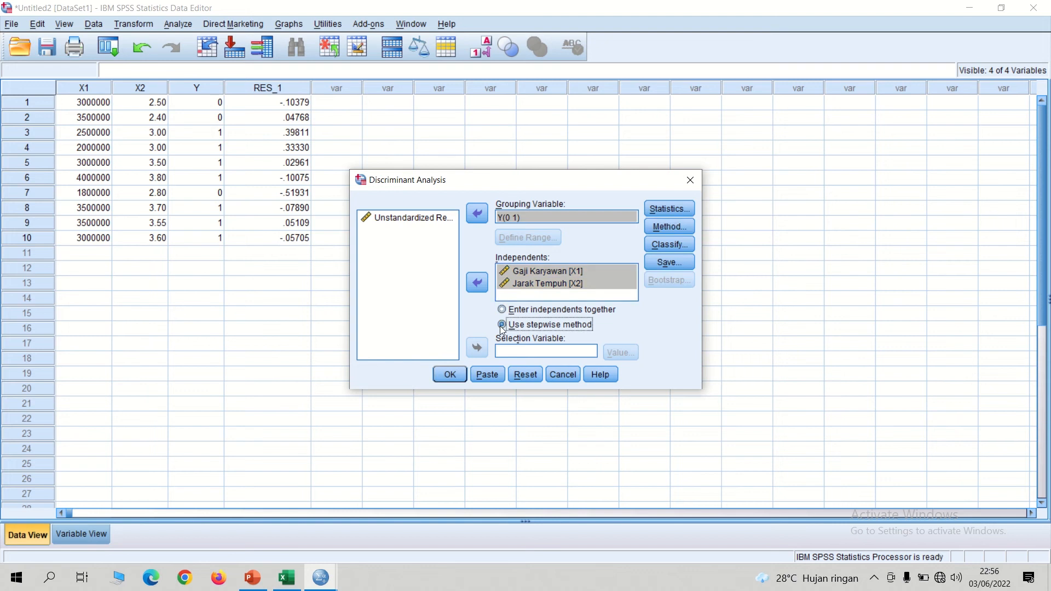
# Step: Enable the Means, Univariate ANOVAs and Box's M descriptives and the Fisher's and Unstandardized function coefficients in the discriminant statistics
pyautogui.click(667, 213)
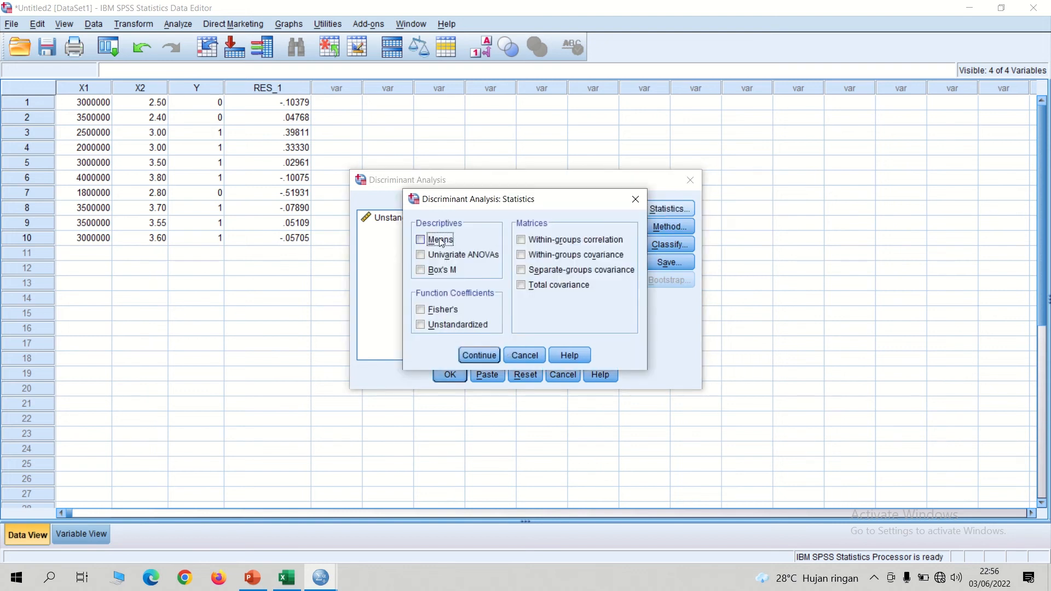
pyautogui.click(441, 242)
pyautogui.click(425, 255)
pyautogui.click(426, 268)
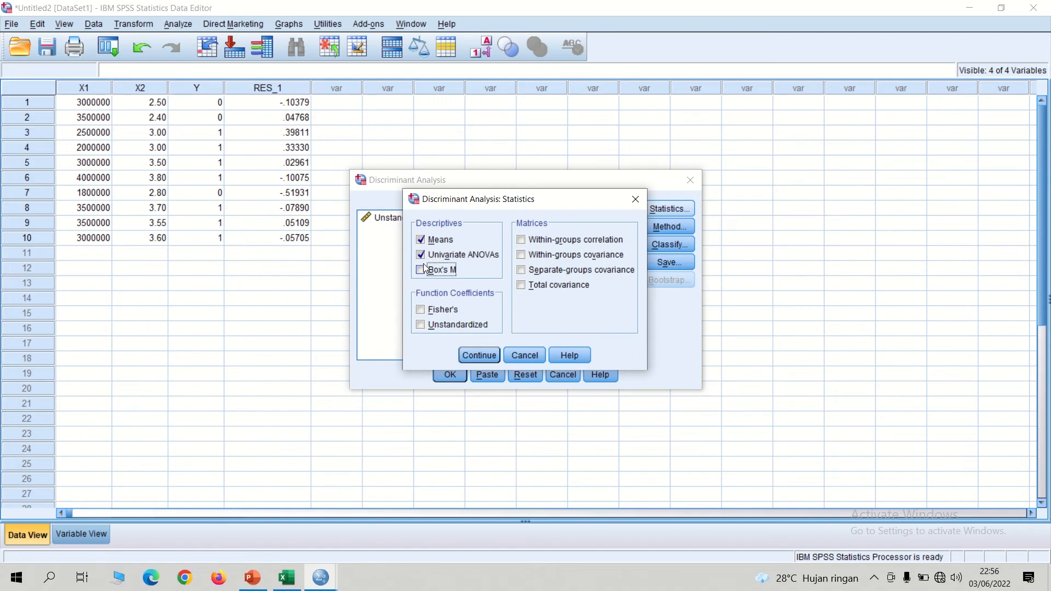
pyautogui.click(421, 310)
pyautogui.click(422, 324)
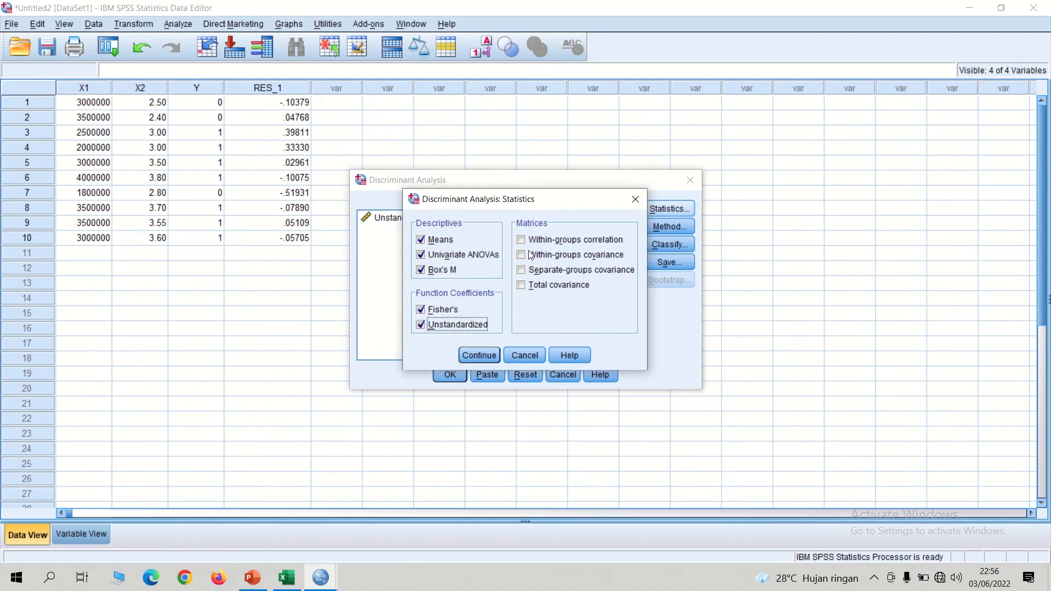
# Step: Include the within-groups correlation matrix in the statistics and set the stepwise method to Mahalanobis distance with probability of F (entry .05, removal .10)
pyautogui.click(524, 241)
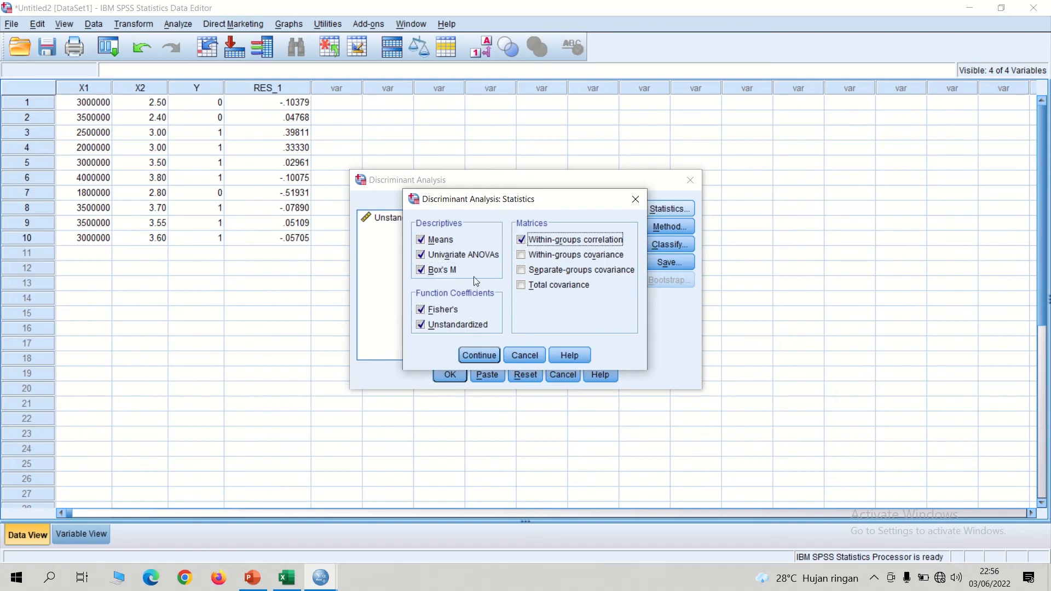
pyautogui.click(479, 356)
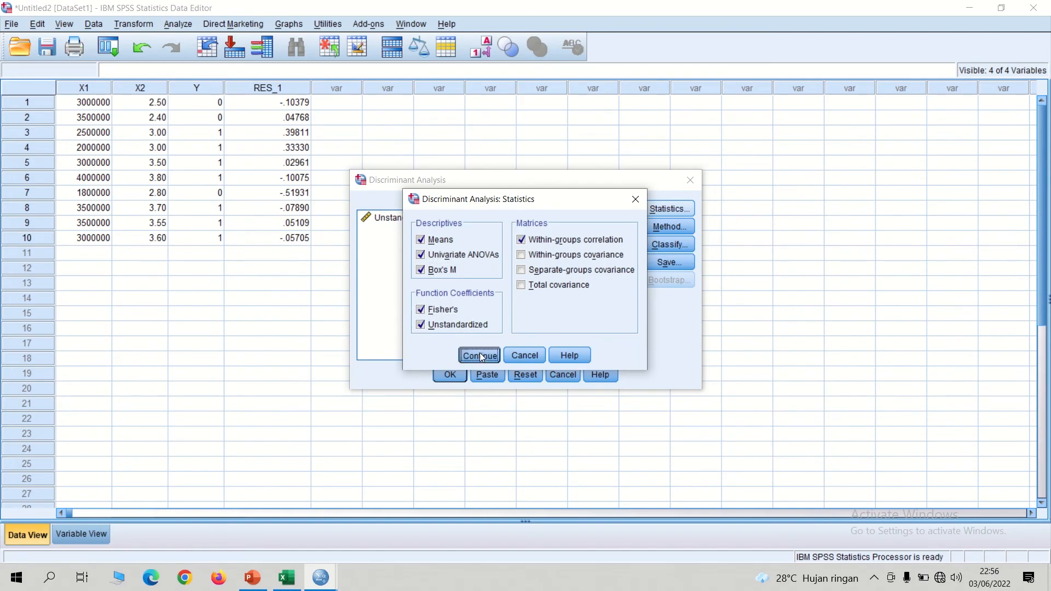
pyautogui.click(681, 227)
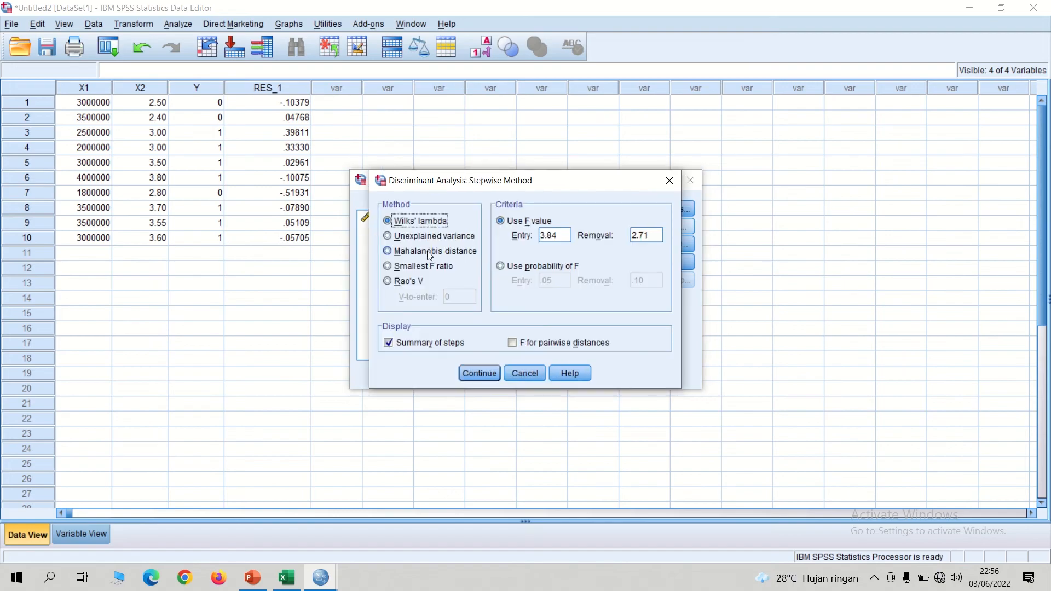
pyautogui.click(429, 253)
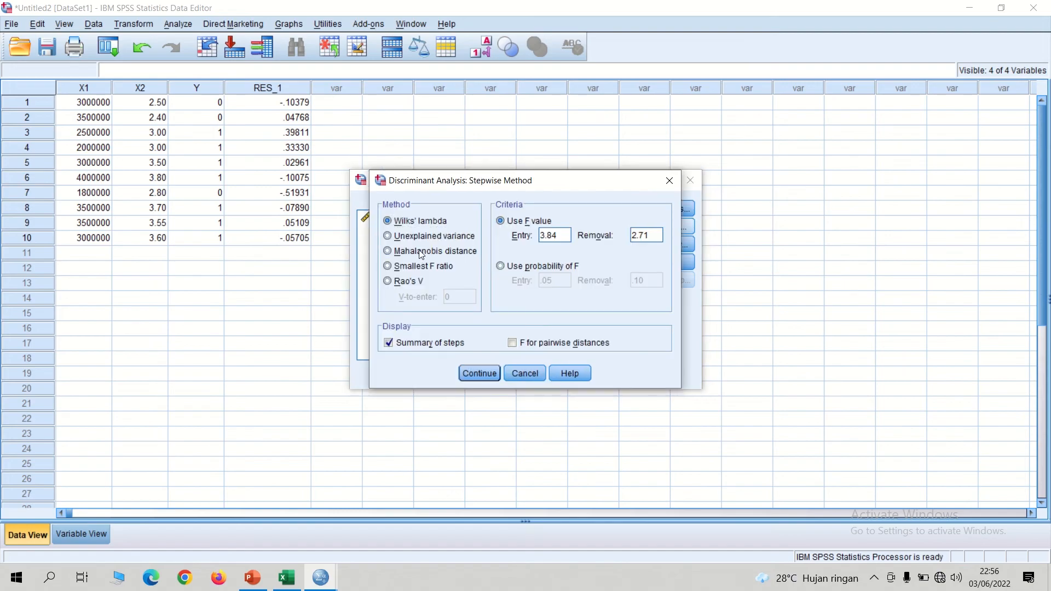
pyautogui.click(511, 268)
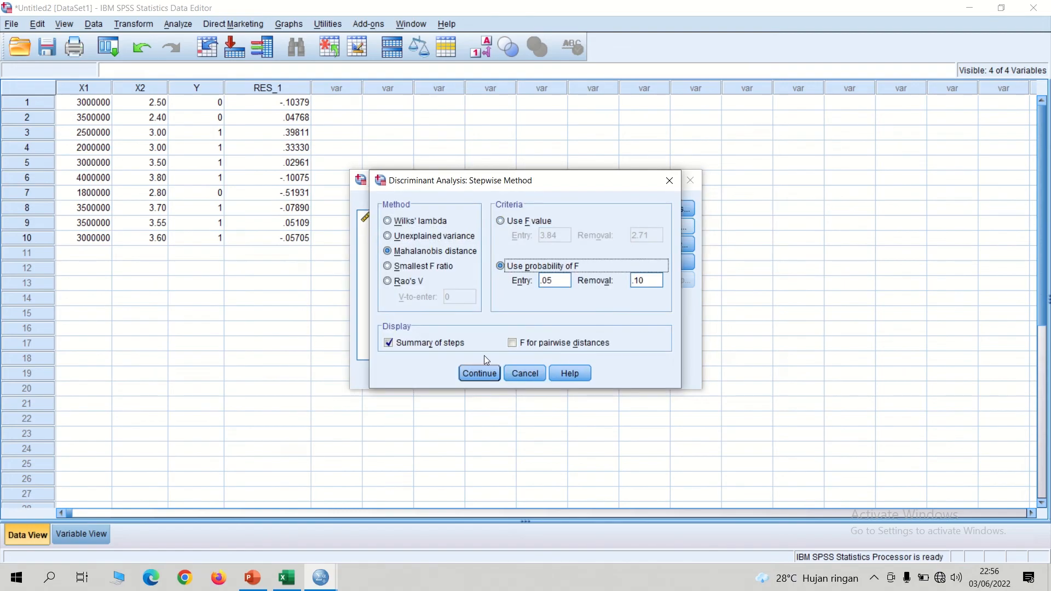
pyautogui.click(480, 374)
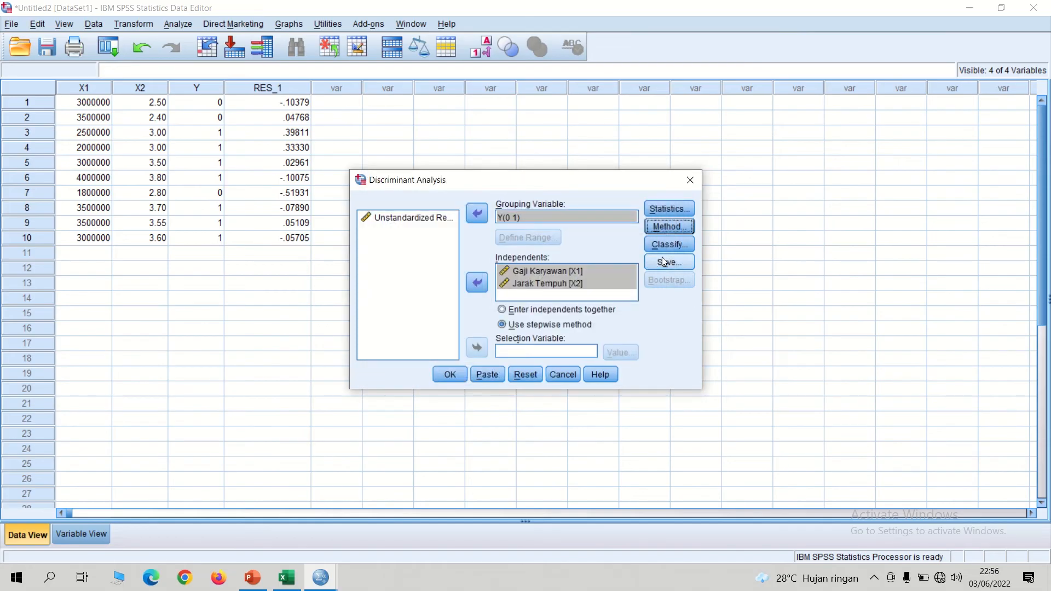
# Step: Enable casewise results and leave-one-out classification in the discriminant analysis classification options
pyautogui.click(677, 249)
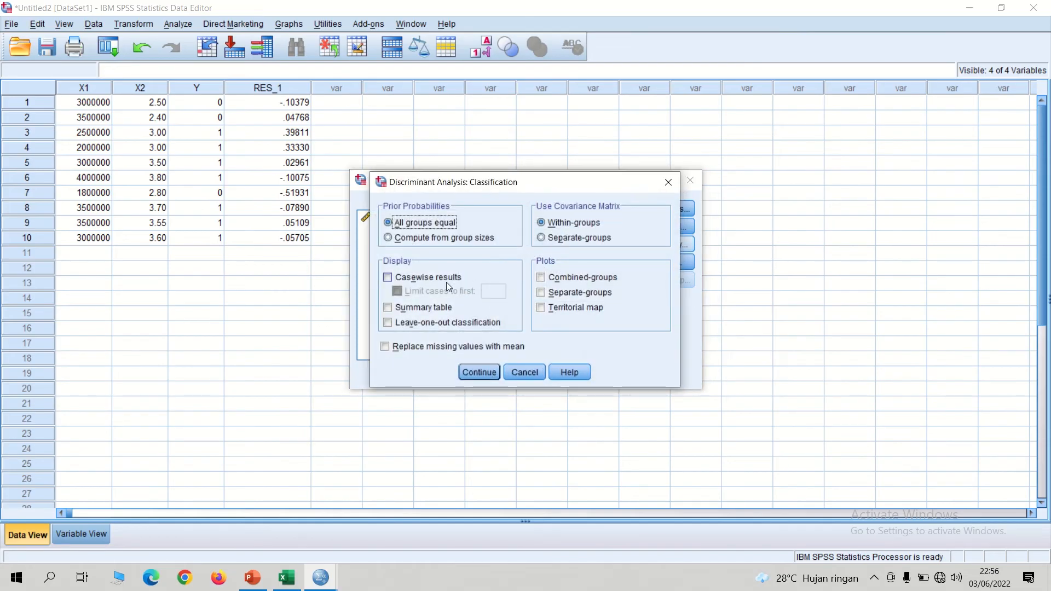
pyautogui.click(416, 279)
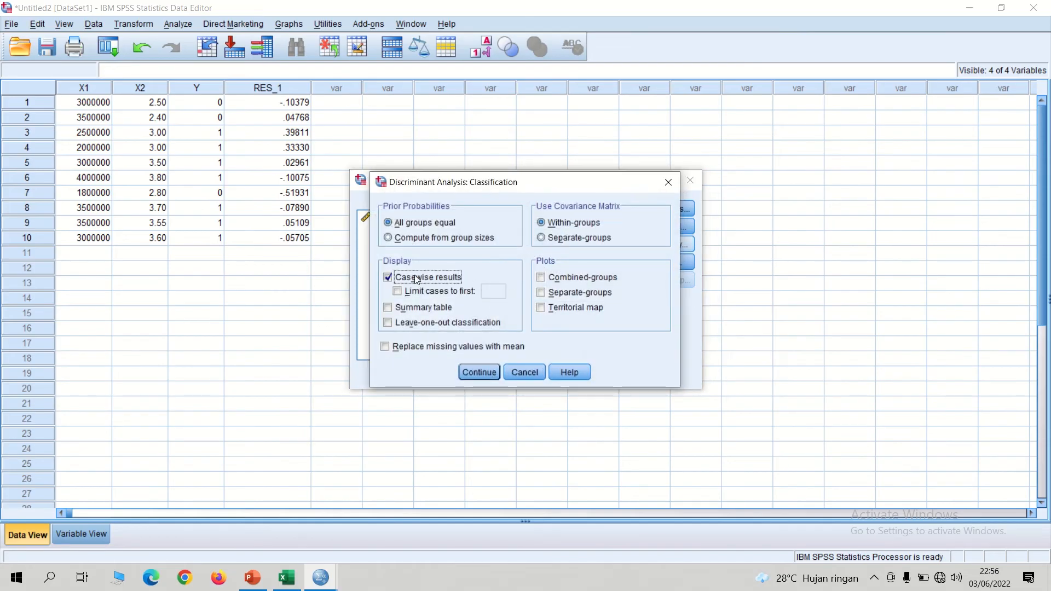
pyautogui.click(402, 323)
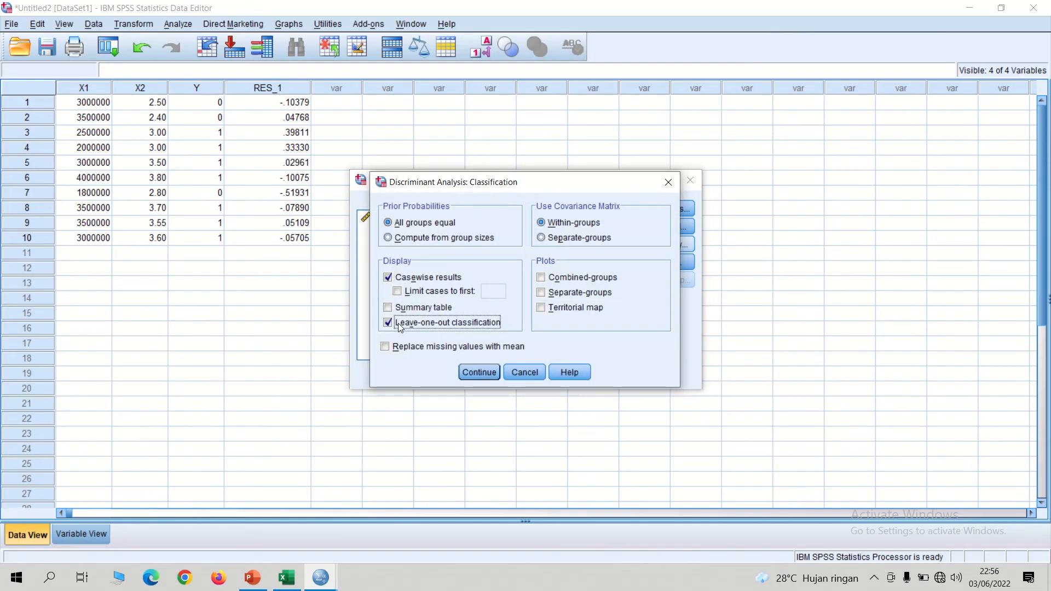
pyautogui.click(480, 374)
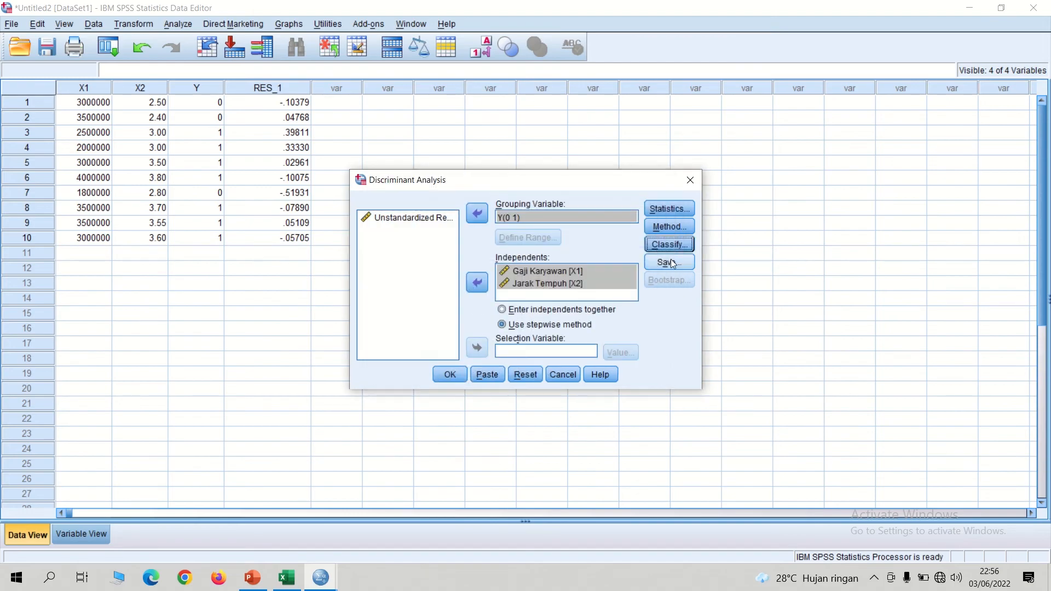
# Step: Save the discriminant scores as a new variable and run the discriminant analysis
pyautogui.click(670, 263)
pyautogui.click(418, 252)
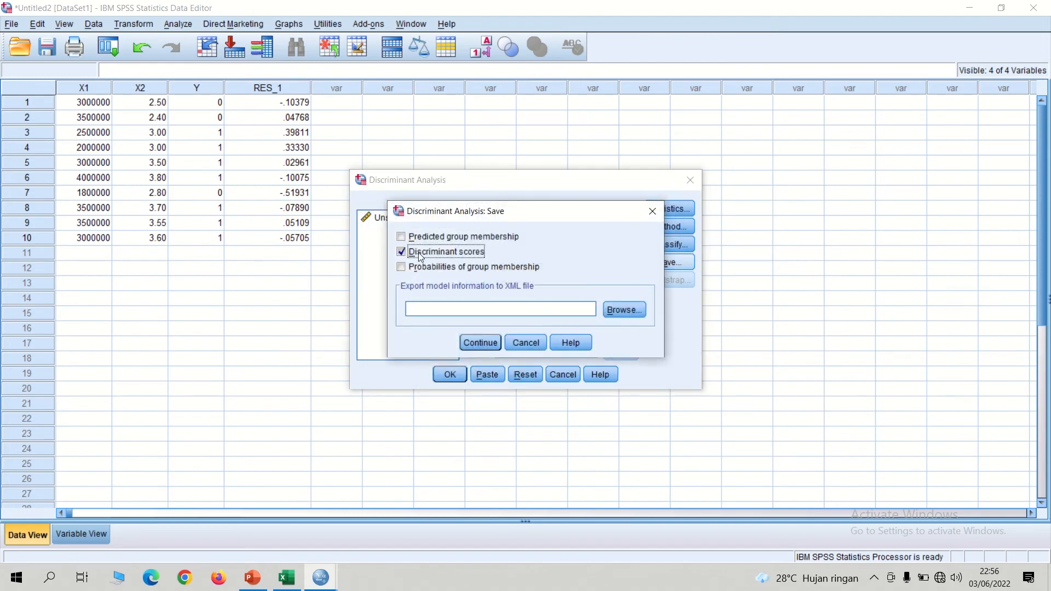
pyautogui.click(480, 343)
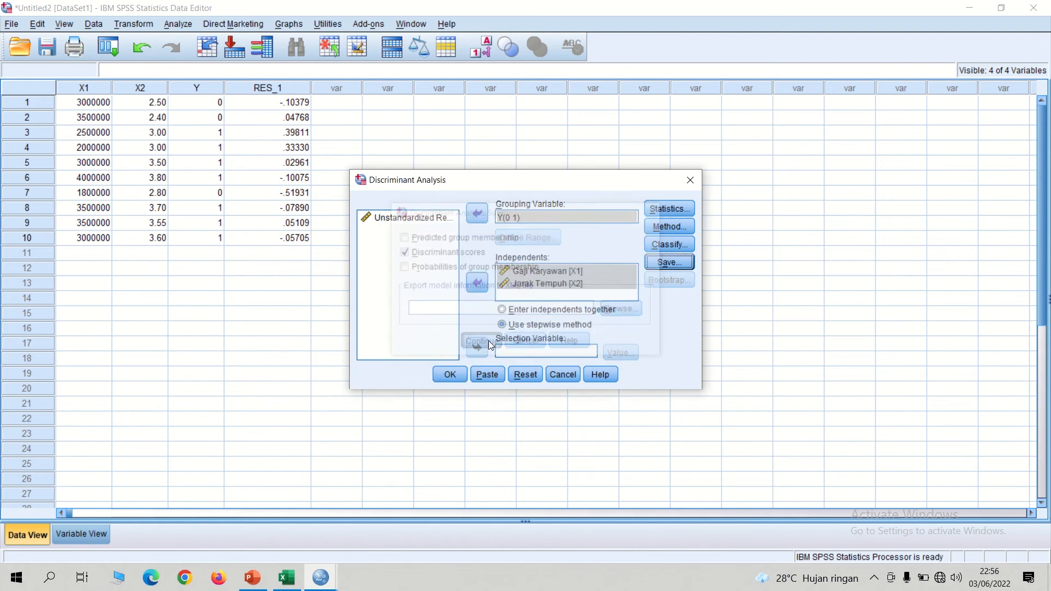
pyautogui.click(460, 376)
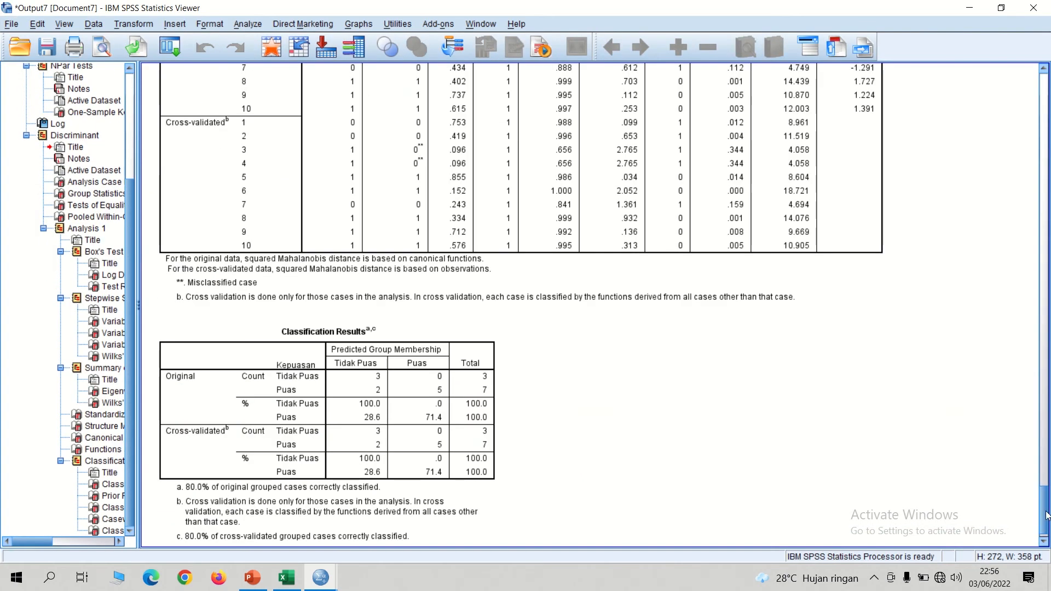
# Step: Compare the Box's M test results in the SPSS output with the homogeneity criteria on slide 6 of the PowerPoint presentation
pyautogui.moveTo(1045, 514); pyautogui.dragTo(1033, 231)
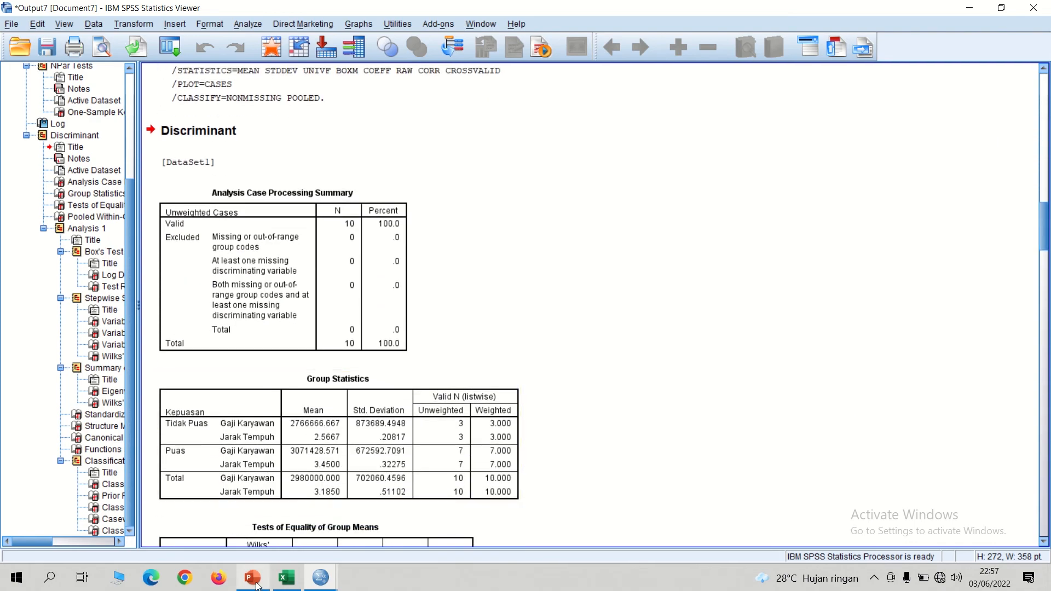
pyautogui.hotkey('alt', 'Tab')
pyautogui.click(44, 295)
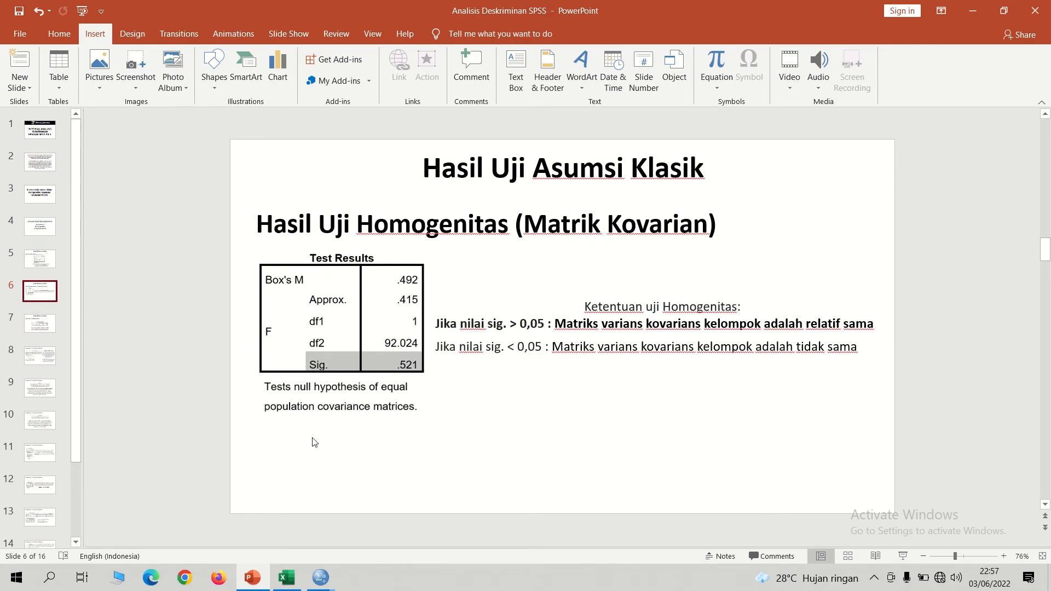
pyautogui.moveTo(321, 580)
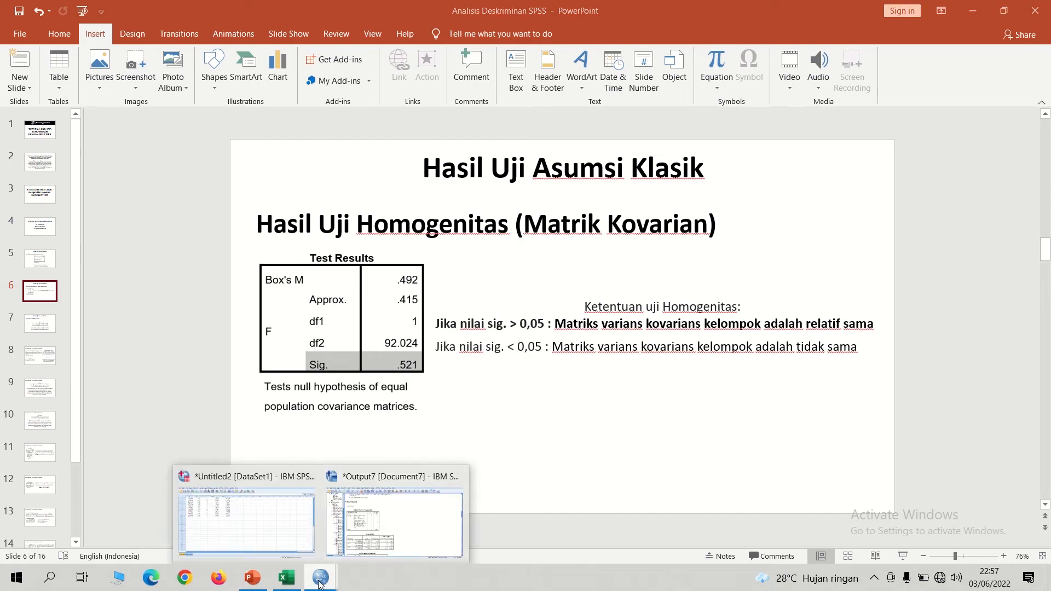
pyautogui.click(384, 523)
pyautogui.moveTo(1043, 244); pyautogui.dragTo(1044, 300)
pyautogui.click(239, 362)
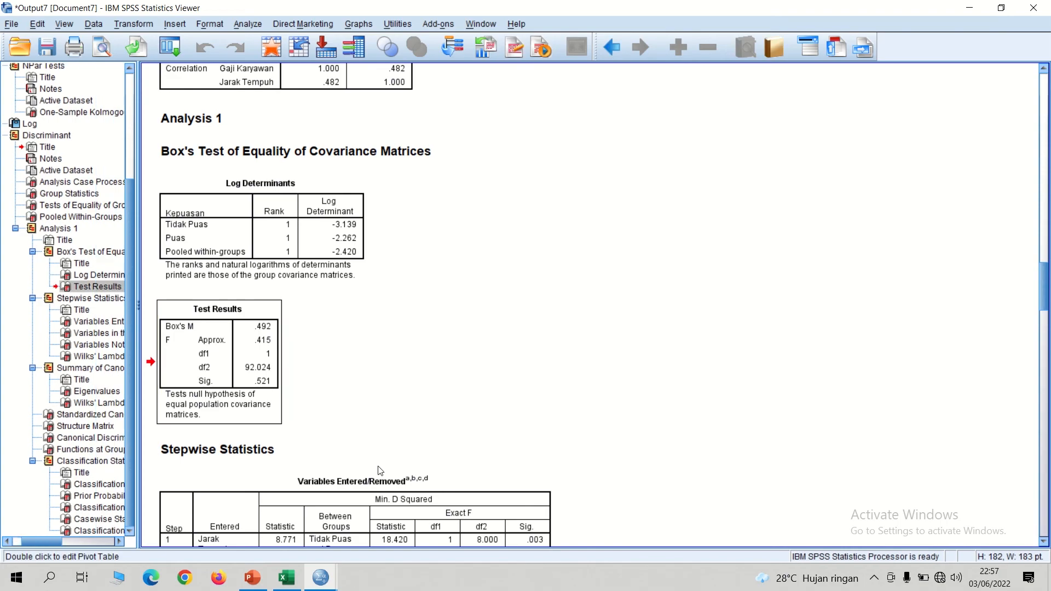
pyautogui.click(253, 577)
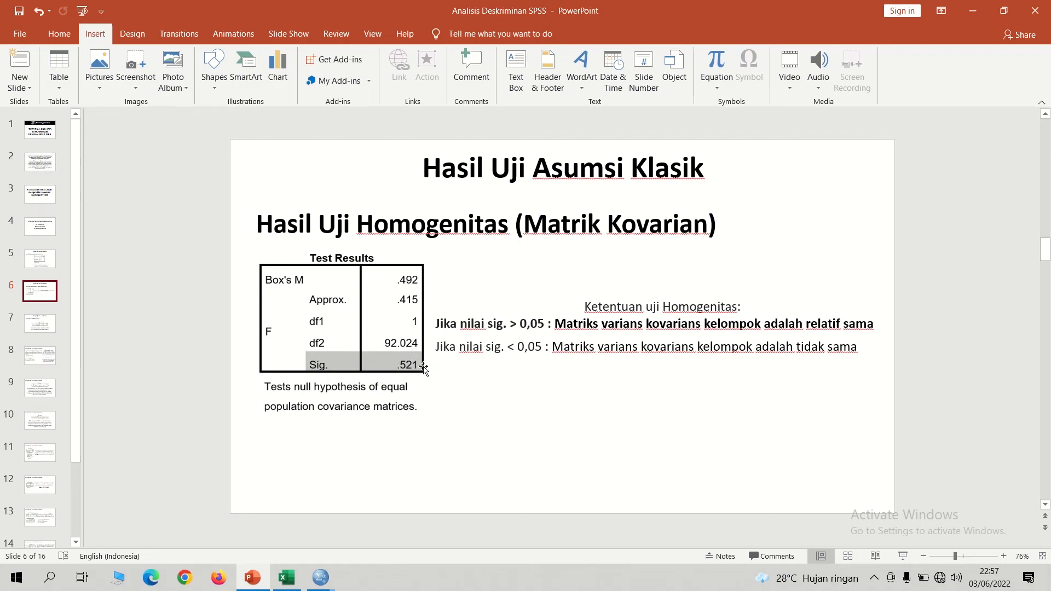
# Step: Compare the Pooled Within-Groups Matrices table in the SPSS output with the multicollinearity criterion on slide 7 of the PowerPoint presentation
pyautogui.click(42, 327)
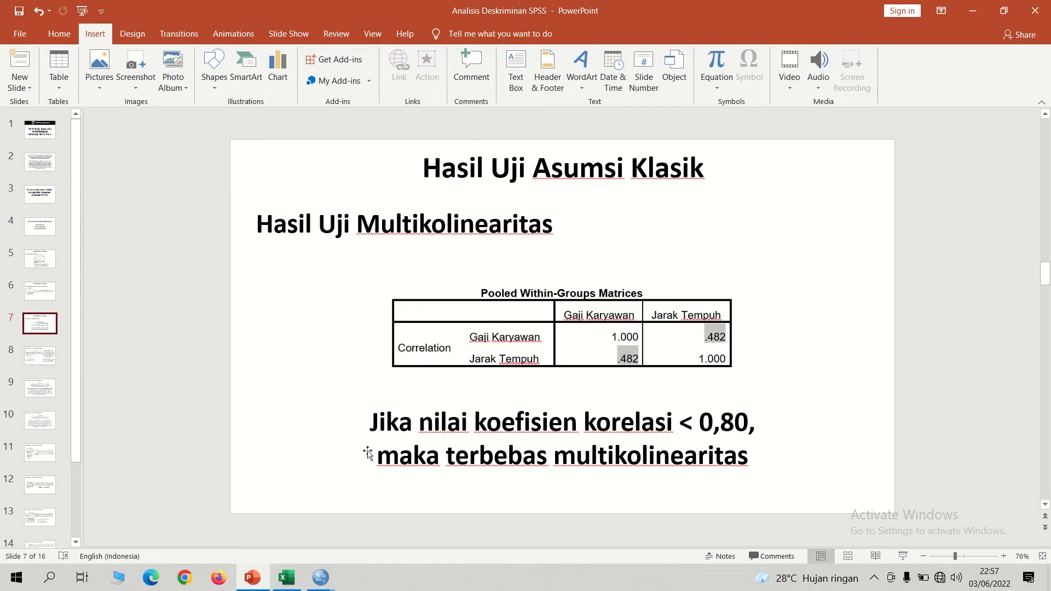
pyautogui.click(321, 576)
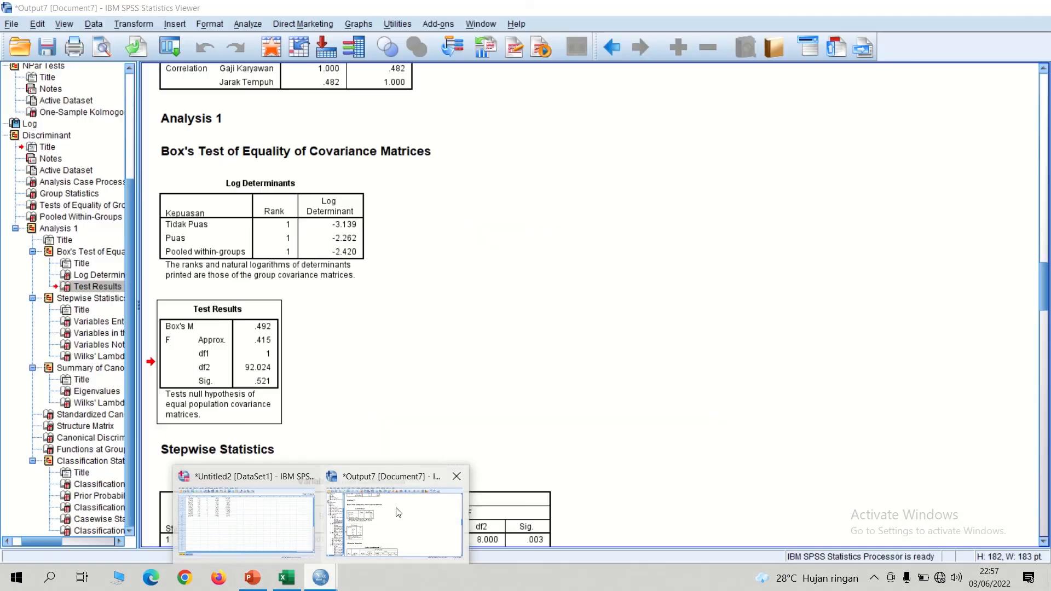
pyautogui.click(396, 517)
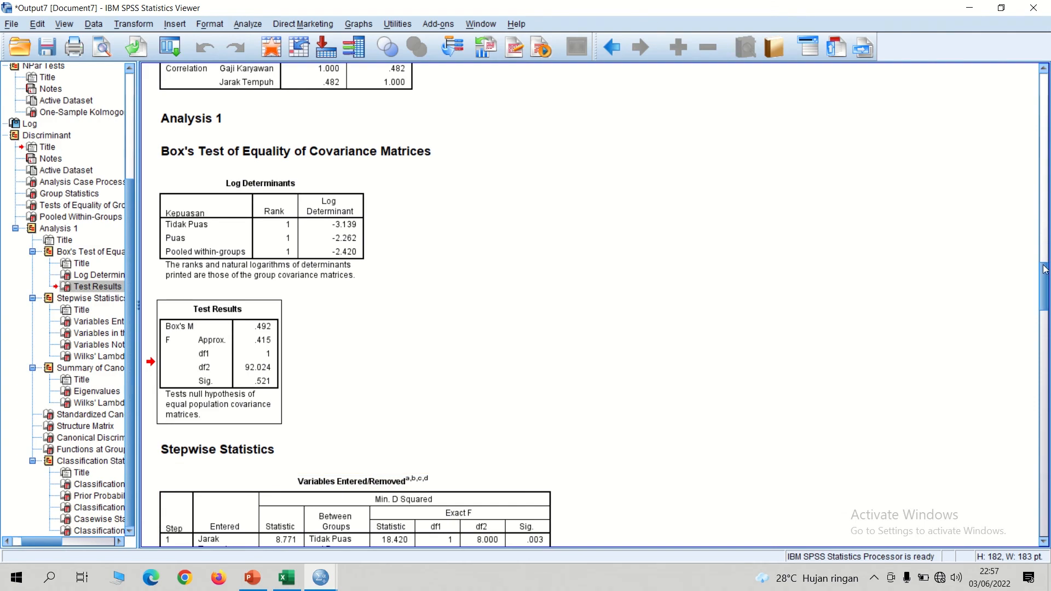
pyautogui.moveTo(1046, 279); pyautogui.dragTo(1023, 255)
pyautogui.click(1034, 286)
pyautogui.click(355, 387)
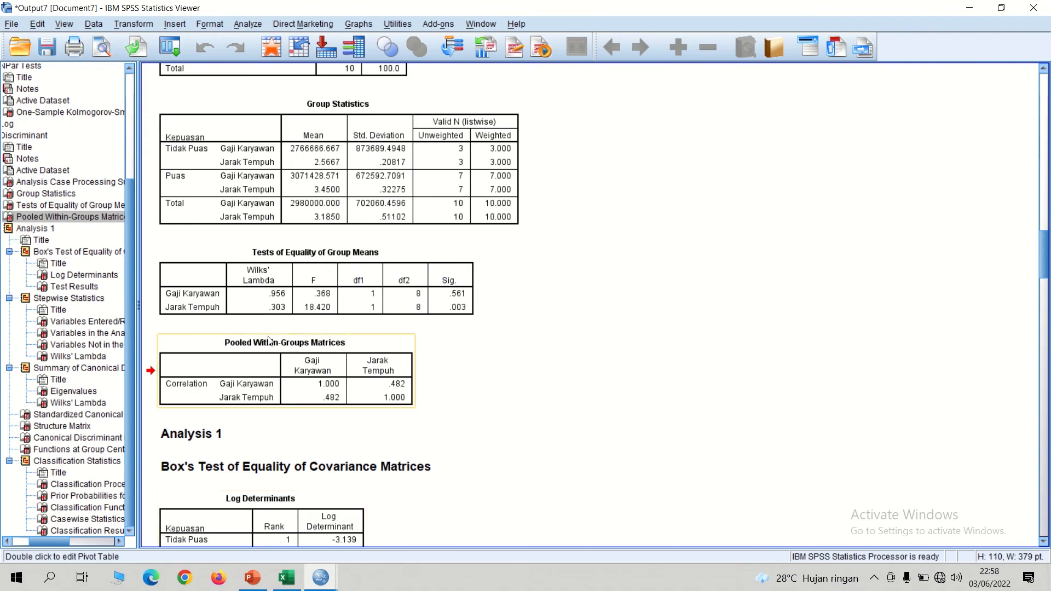
pyautogui.click(252, 578)
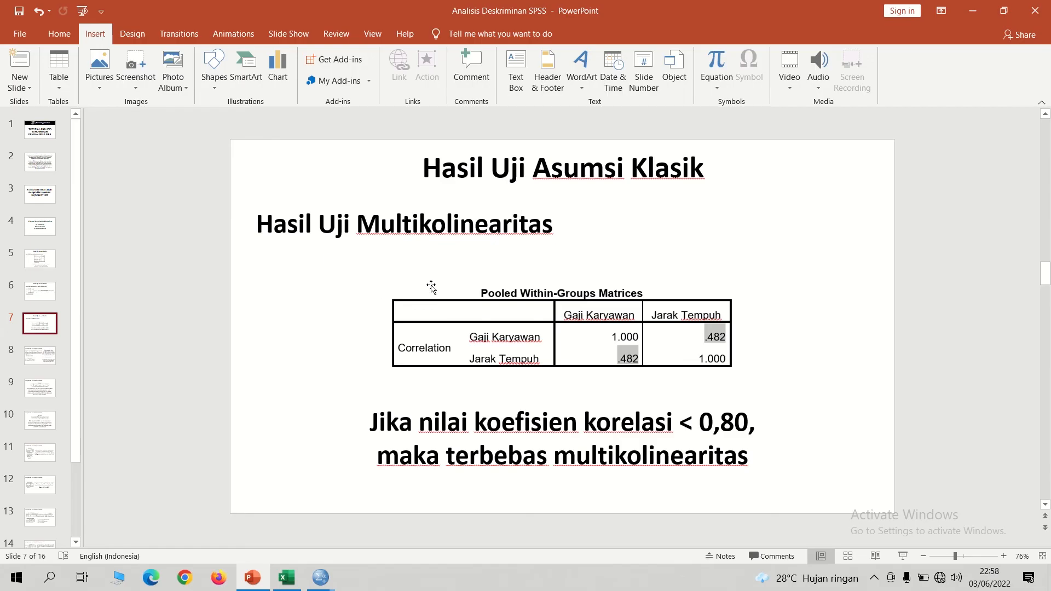
# Step: Examine the Variables Entered/Removed and Variables in the Analysis tables in the SPSS output against slide 8 of the PowerPoint presentation
pyautogui.click(52, 356)
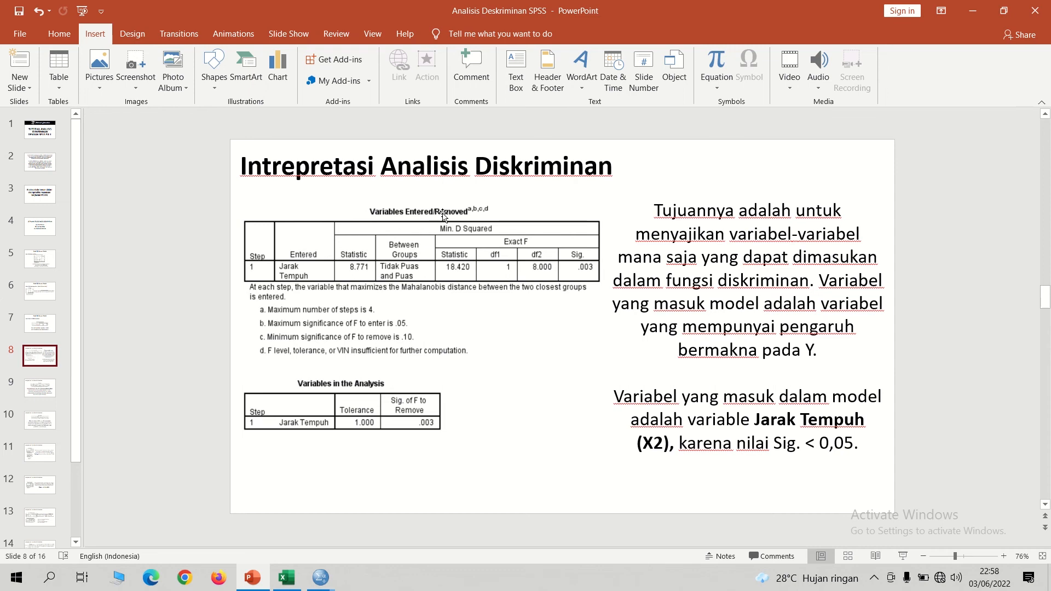
pyautogui.moveTo(321, 580)
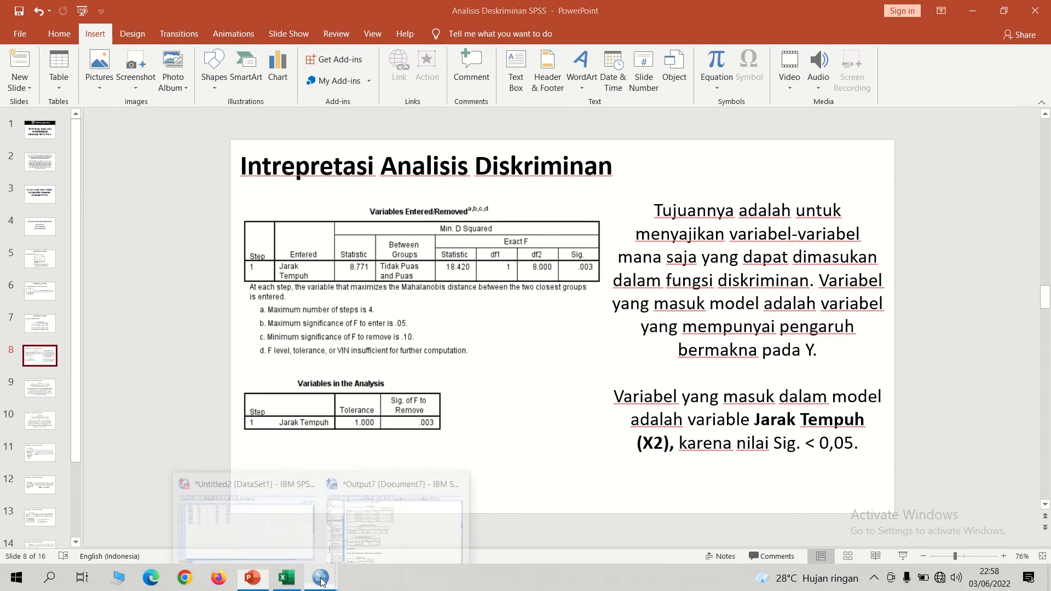
pyautogui.click(438, 484)
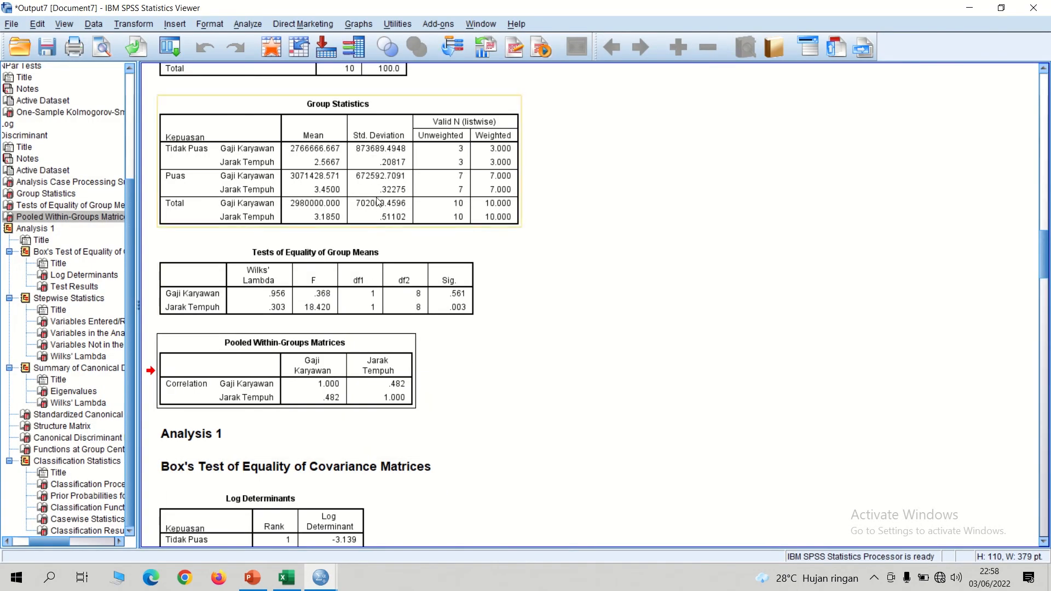
pyautogui.moveTo(1044, 263); pyautogui.dragTo(1036, 326)
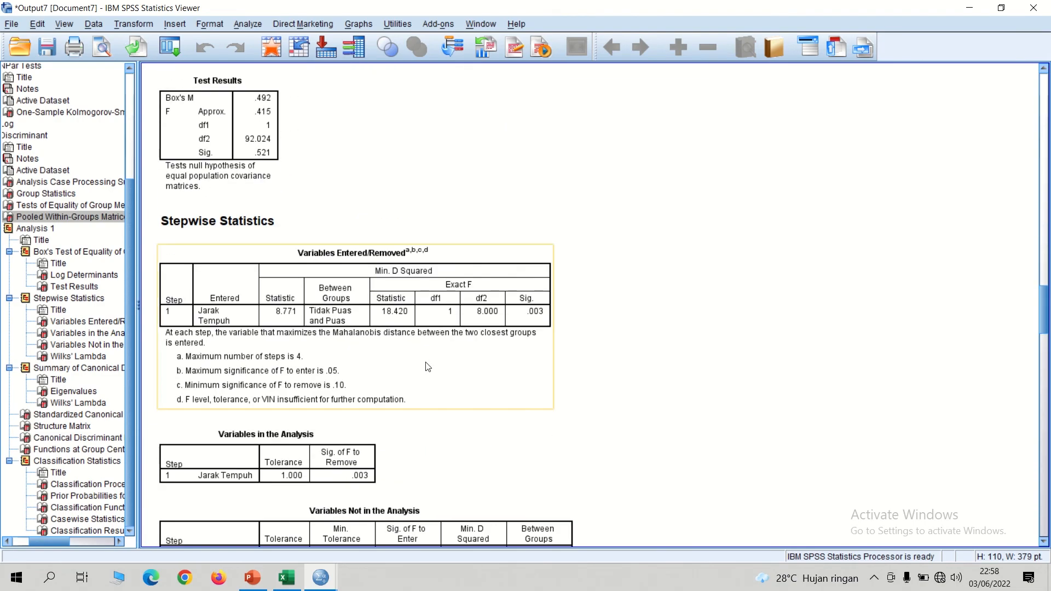
pyautogui.click(398, 323)
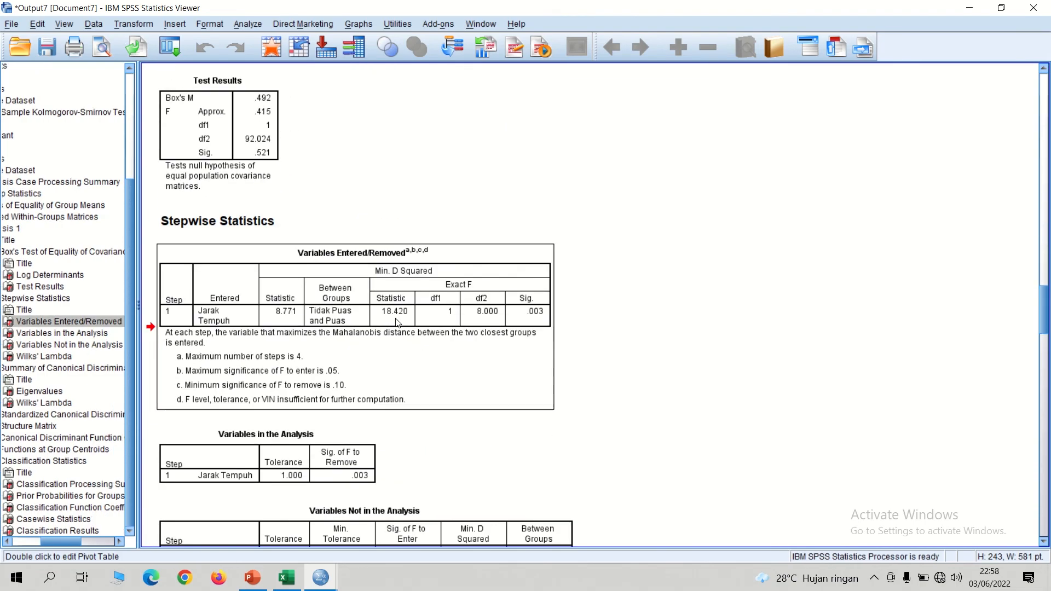
pyautogui.click(287, 454)
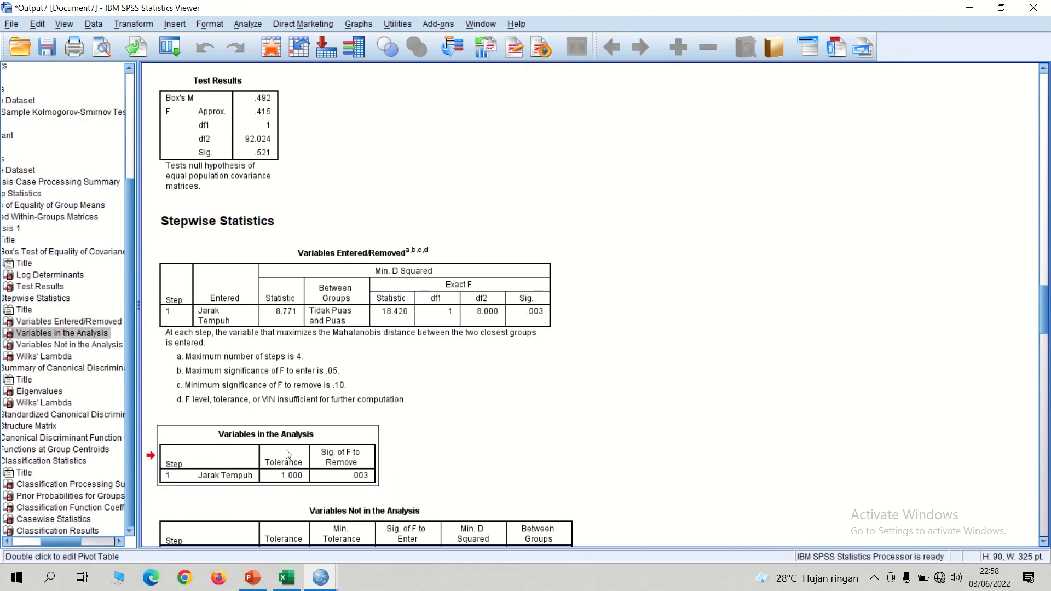
pyautogui.click(252, 578)
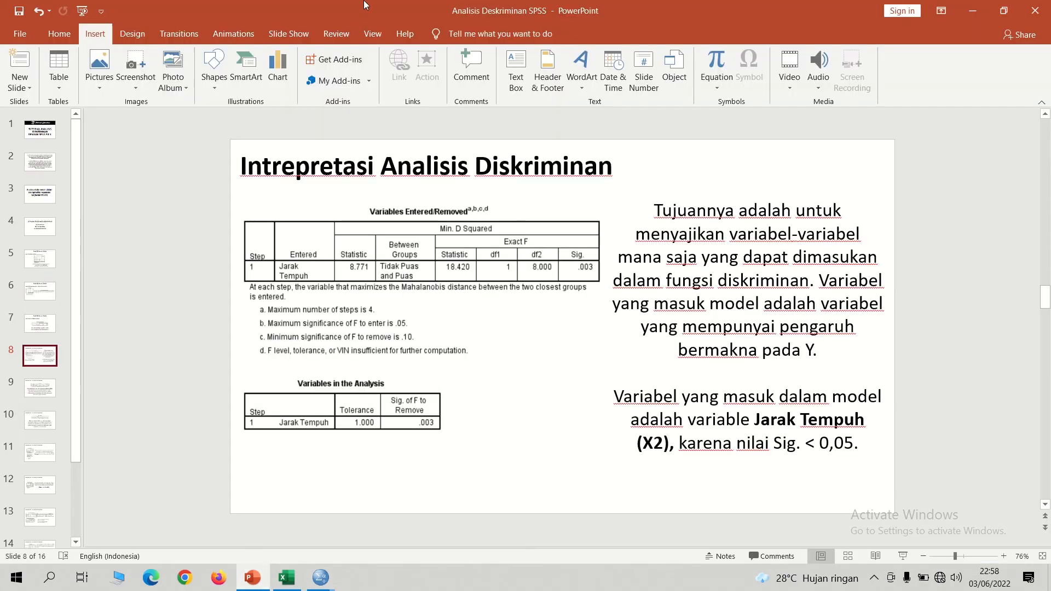